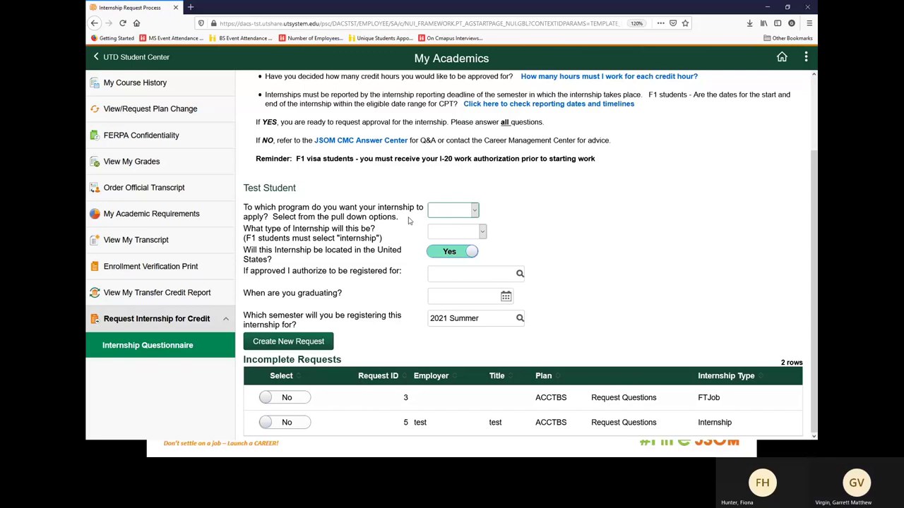
Apply the internship to the Accounting program, set its type to Internship, and authorize registration for 2 credit hours.
left_click(452, 213)
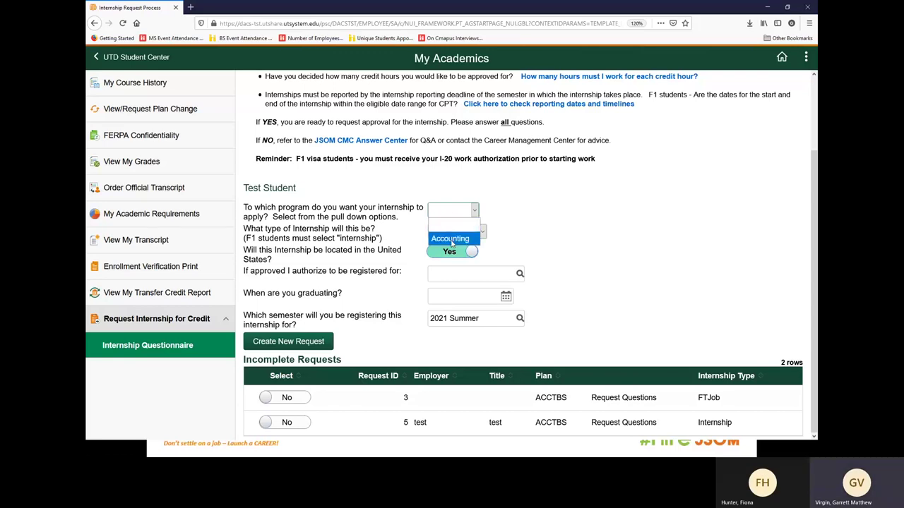
left_click(452, 240)
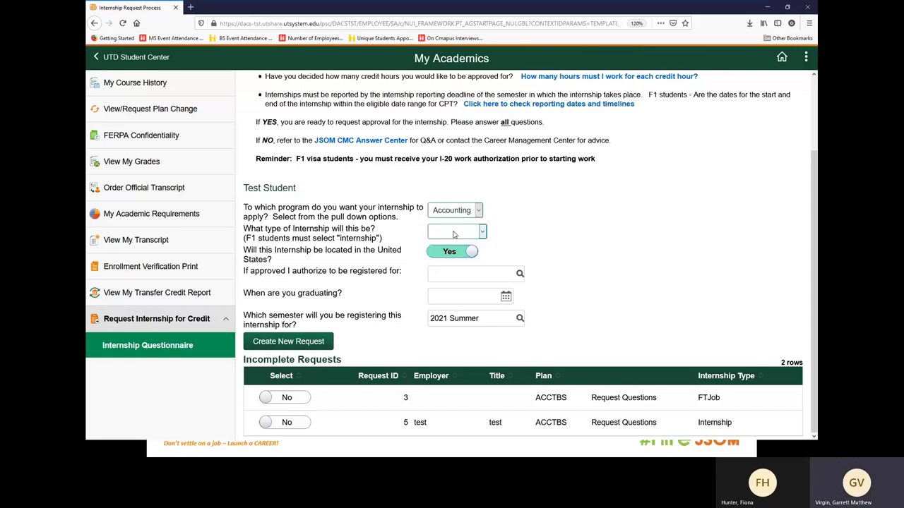
left_click(454, 234)
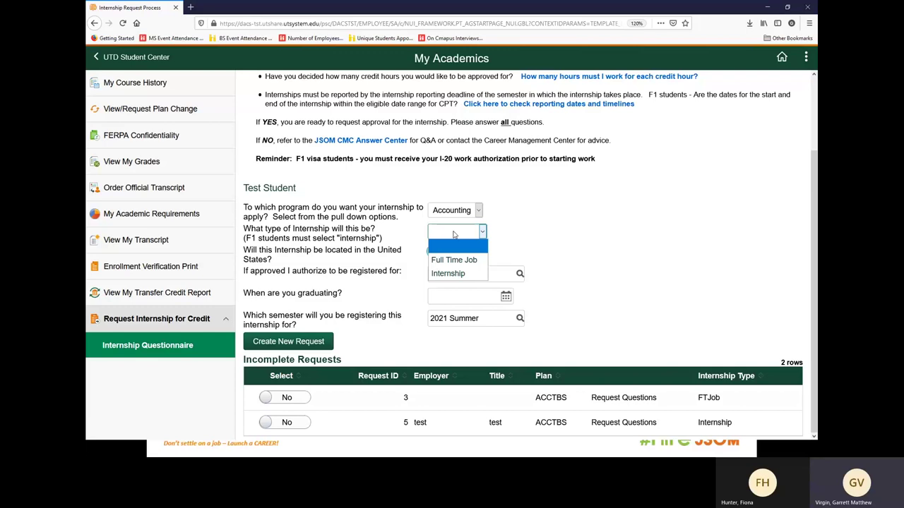
left_click(449, 274)
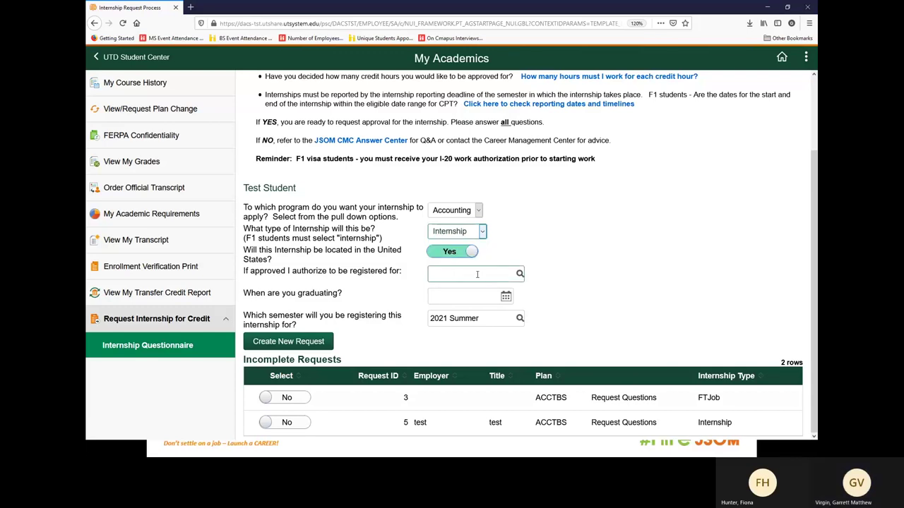
left_click(519, 274)
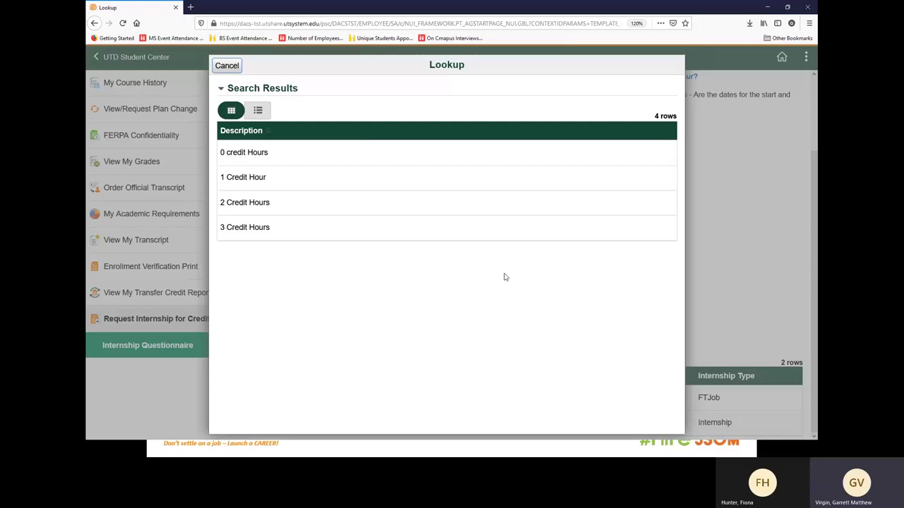
left_click(236, 203)
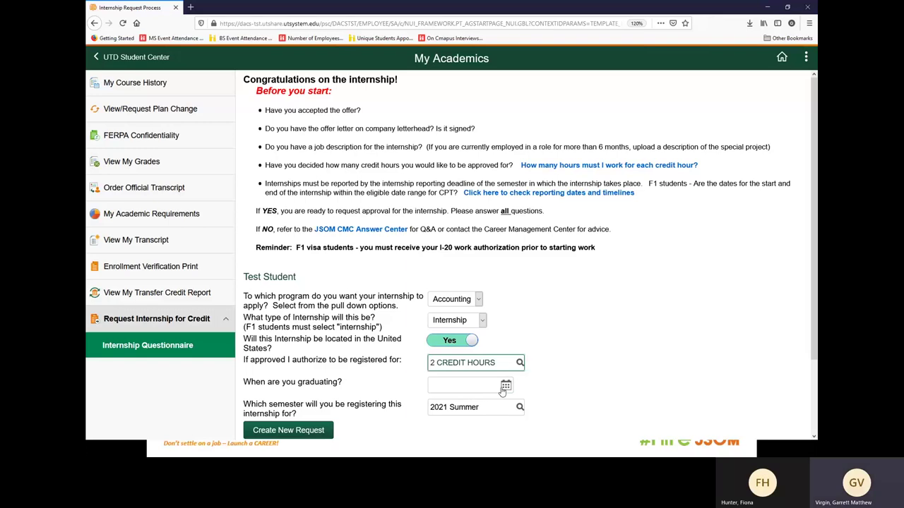
Set the graduation date to 12/17/2021.
left_click(505, 385)
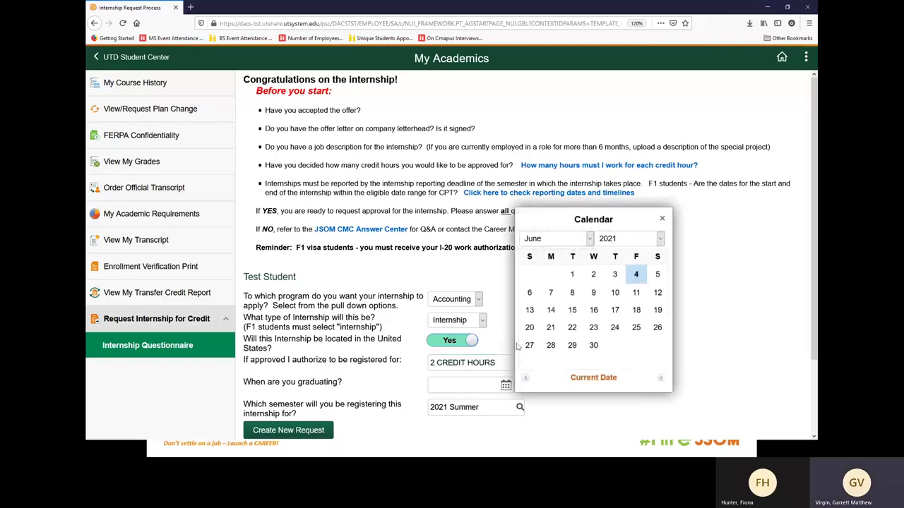
left_click(572, 240)
left_click(548, 404)
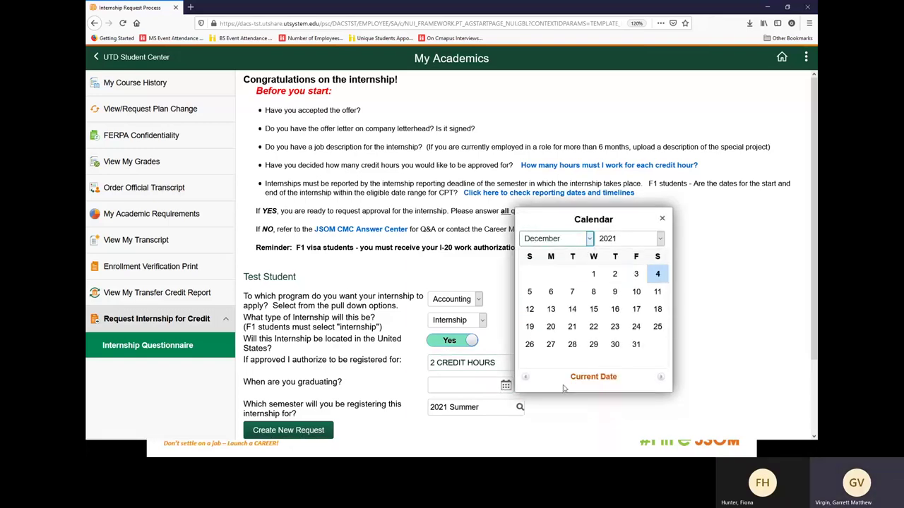
left_click(636, 309)
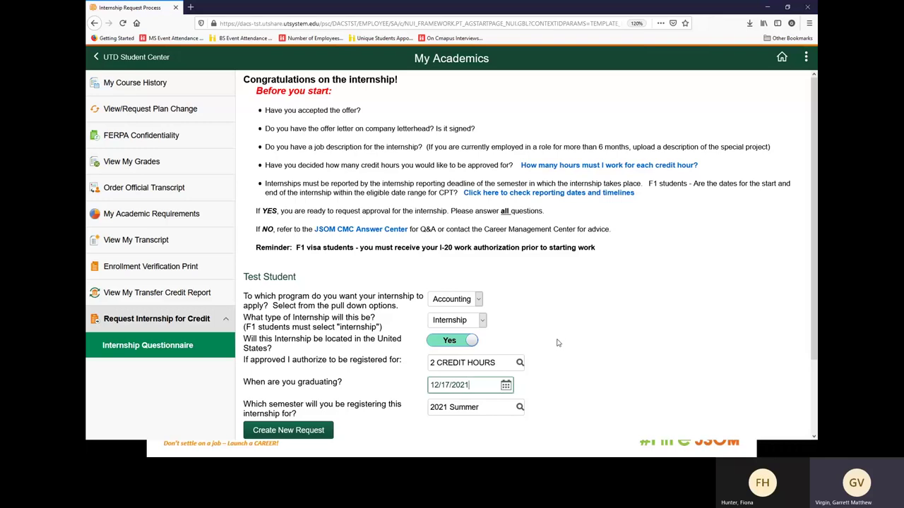
Choose 2021 Fall as the internship registration semester and create the new request.
left_click(520, 408)
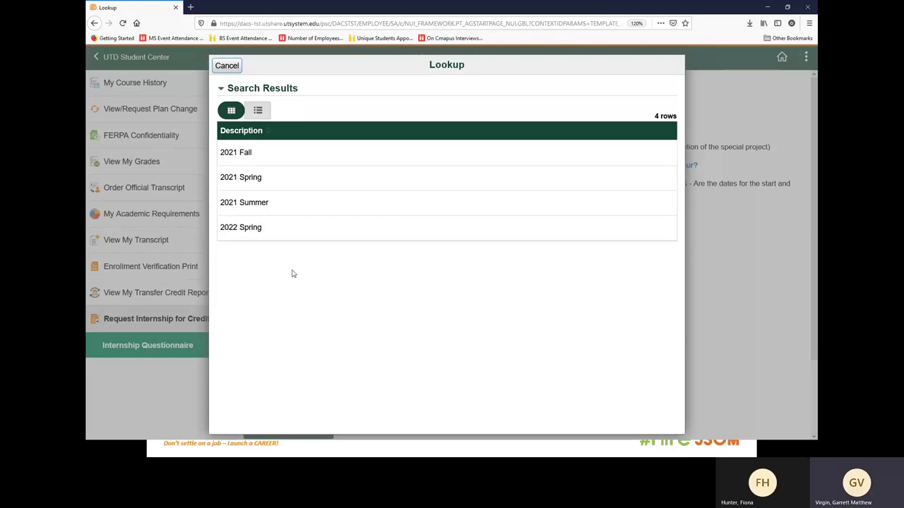
left_click(244, 154)
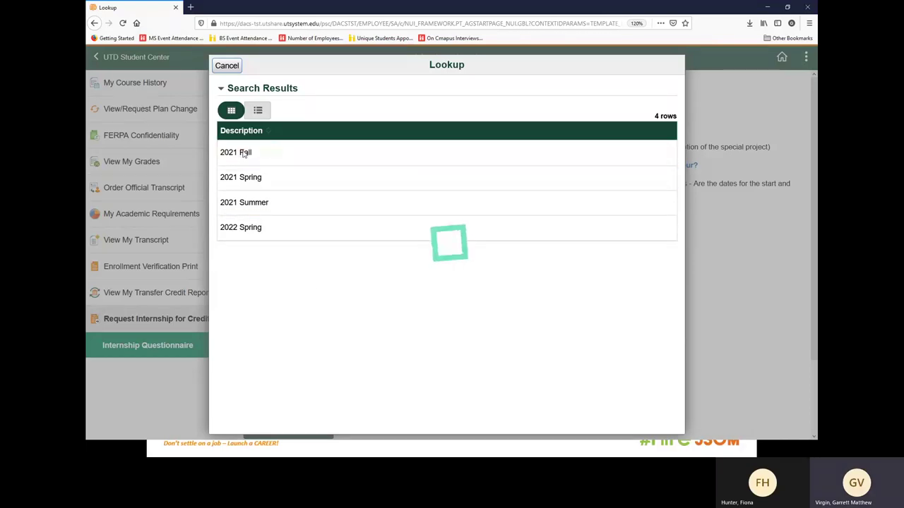
scroll(308, 282, "down", 2)
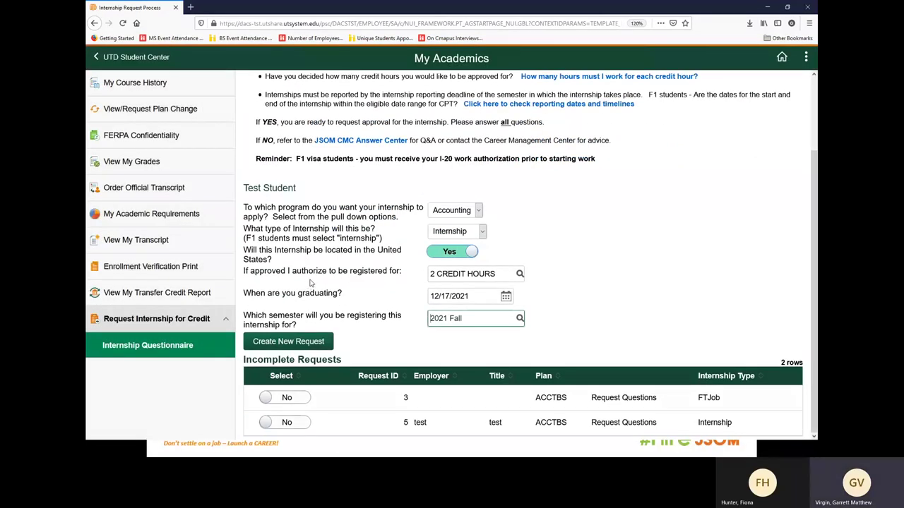
left_click(287, 345)
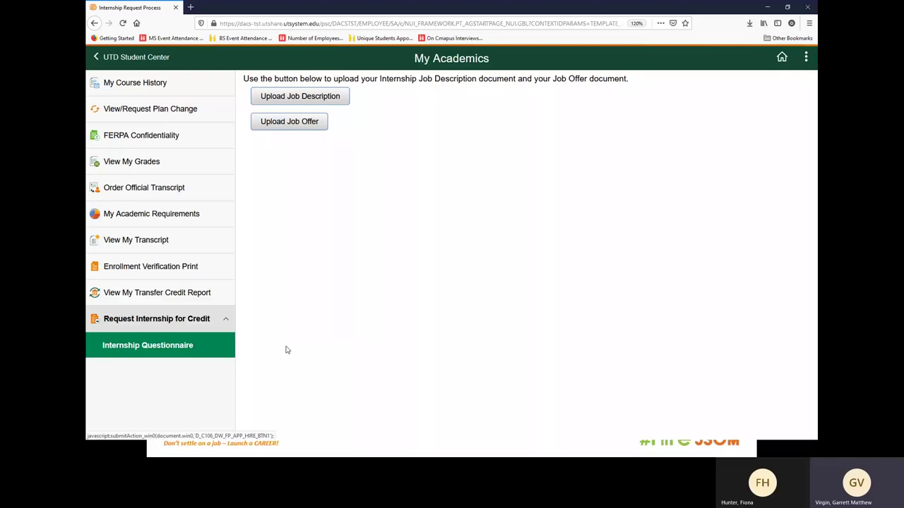
Start the job description upload, with "Job Description" as its description and "JD" as its comment.
left_click(286, 97)
scroll(318, 175, "down", 3)
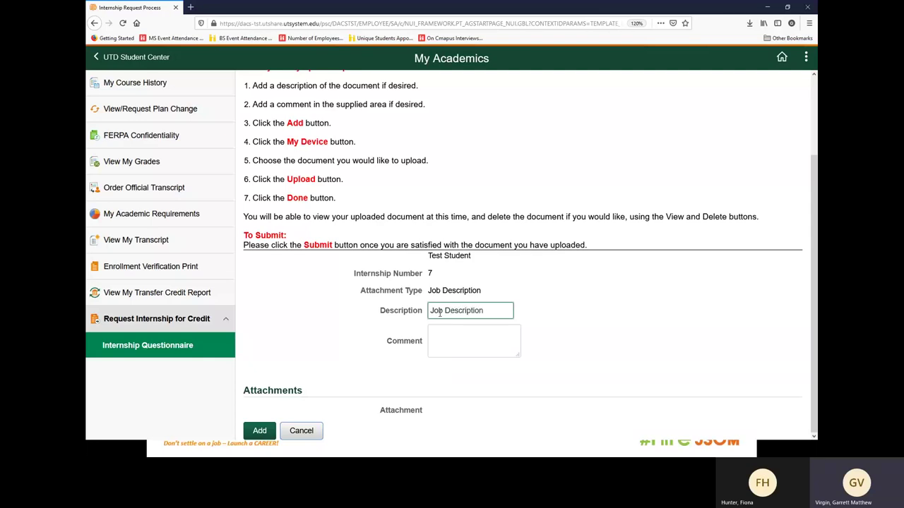
left_click(454, 337)
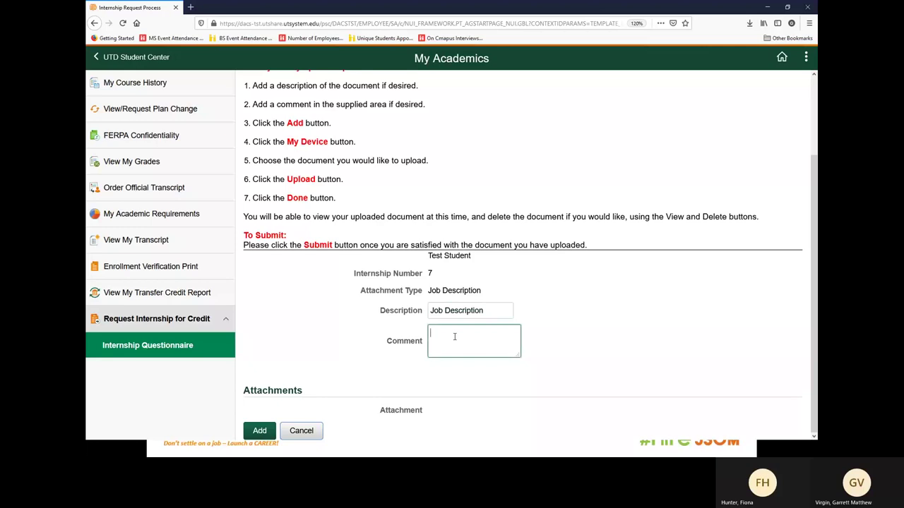
type("JD")
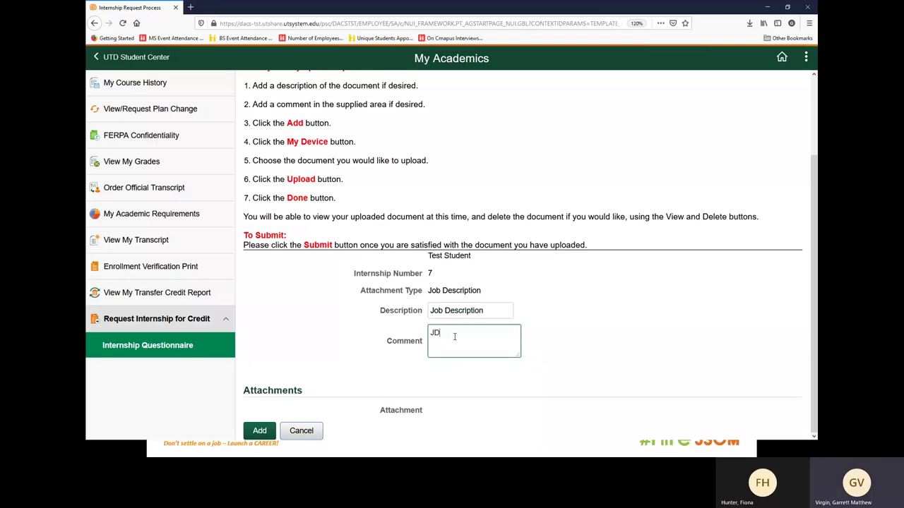
Attach Job Description.docx from the Job Materials folder on this device and submit the uploaded document.
left_click(256, 436)
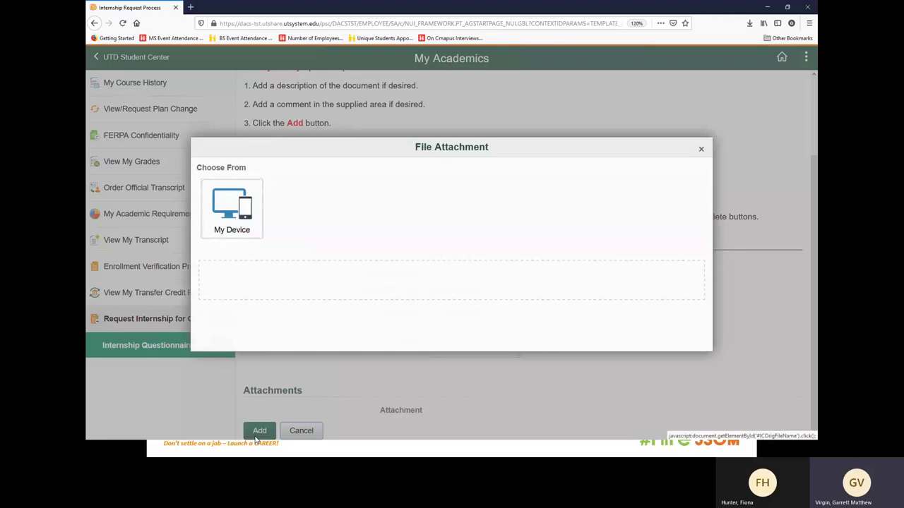
left_click(230, 221)
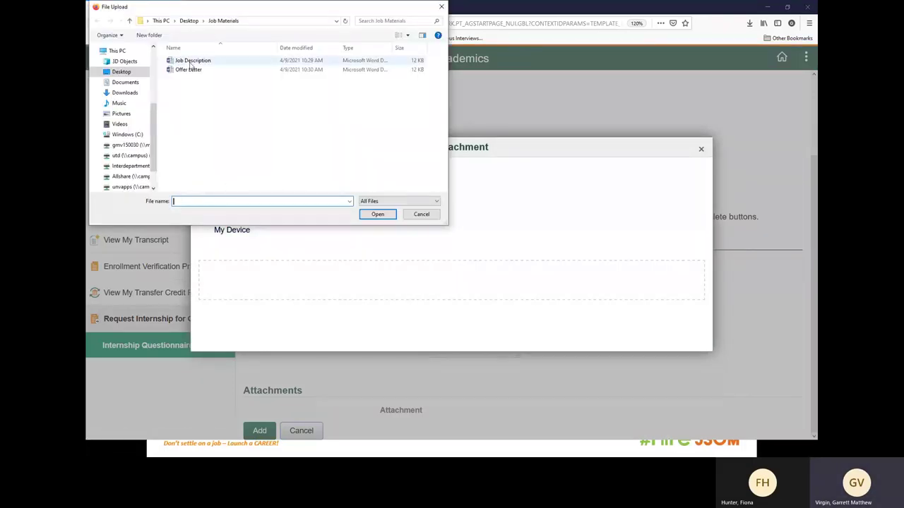
double_click(189, 61)
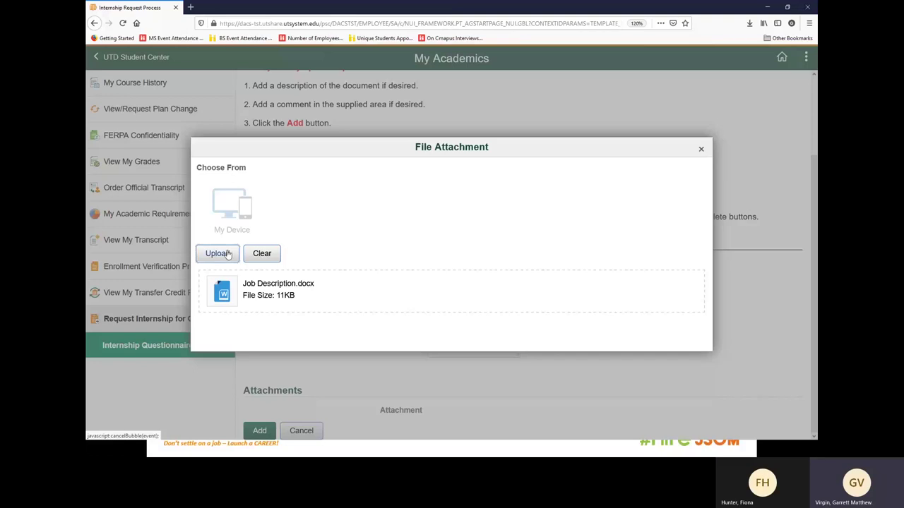
left_click(224, 257)
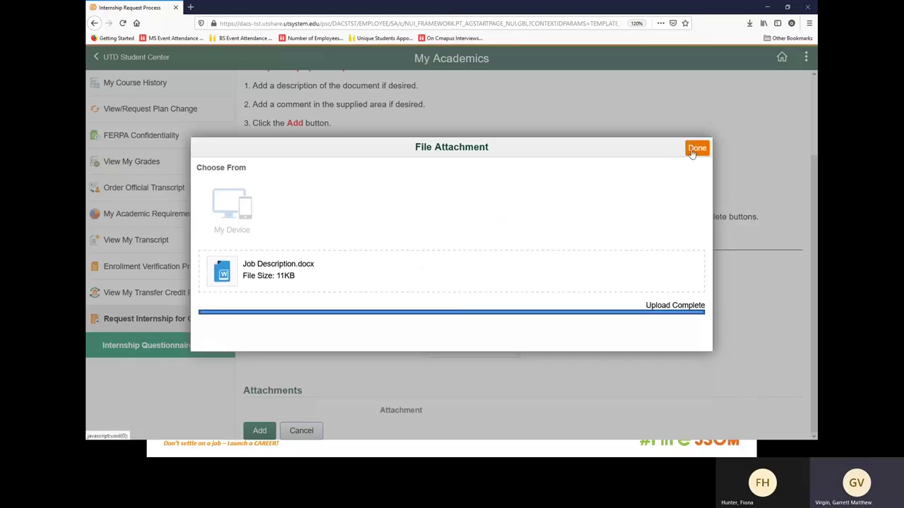
left_click(694, 152)
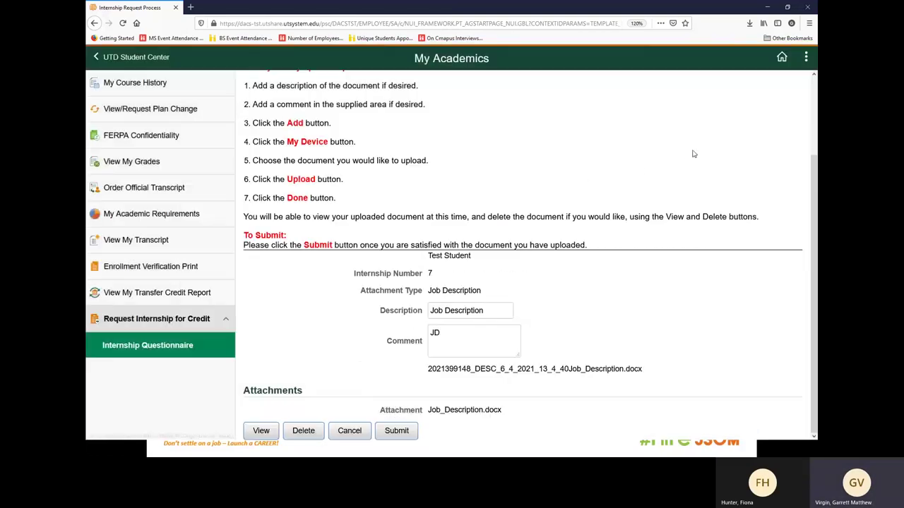
left_click(391, 438)
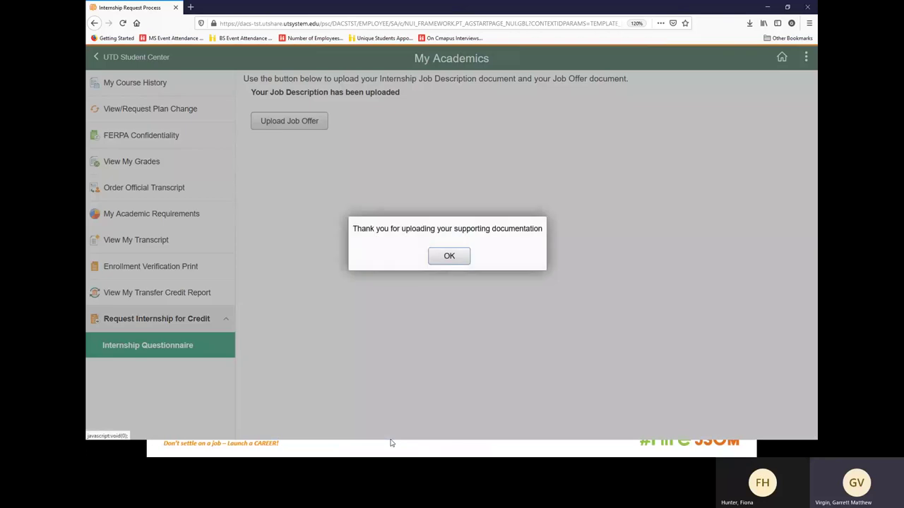
left_click(448, 257)
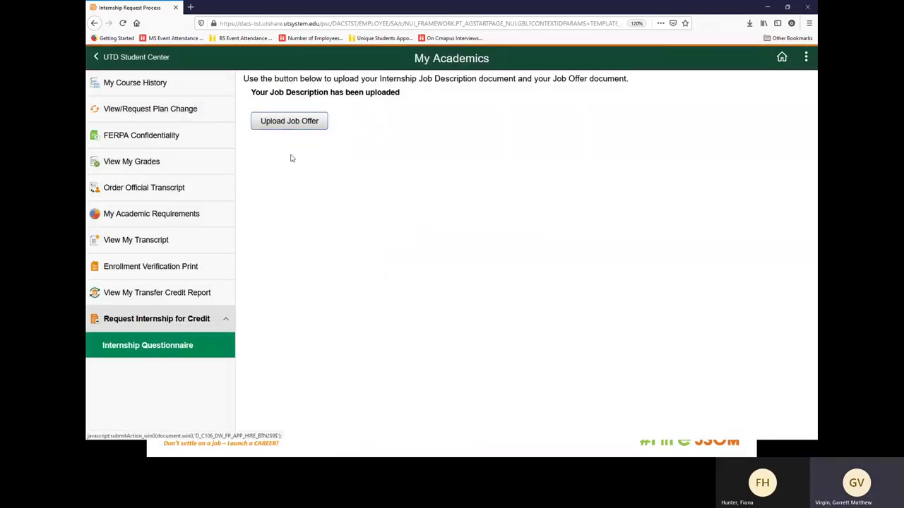
Start the job offer upload, with "Offer Letter" as its description and "OL" as its comment.
left_click(287, 121)
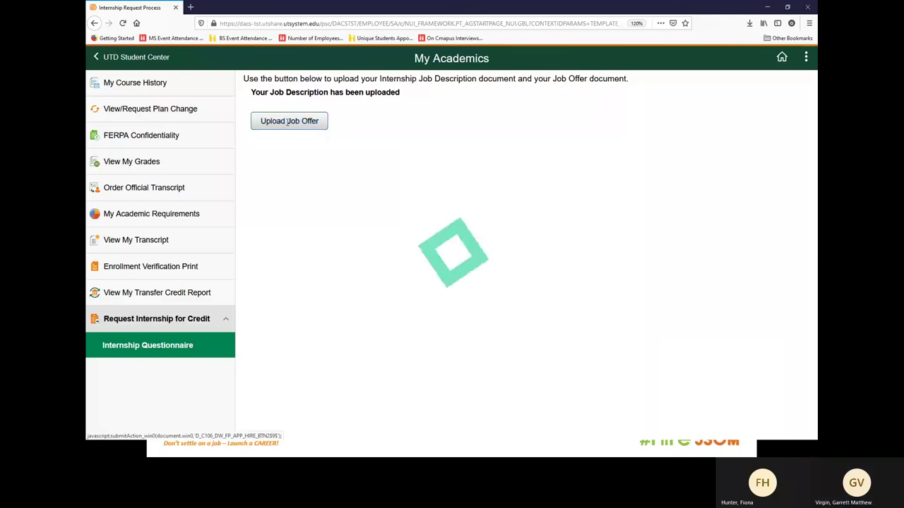
scroll(354, 303, "down", 3)
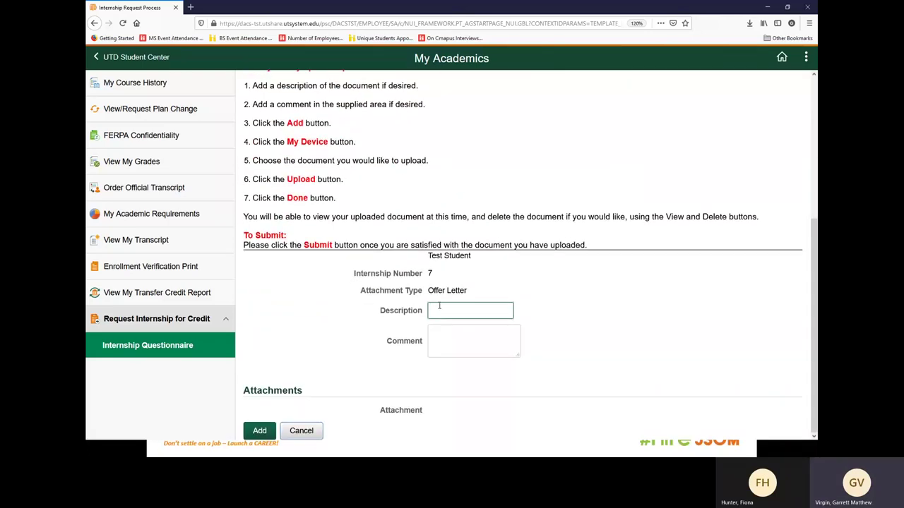
type("ffer Letter")
left_click(442, 331)
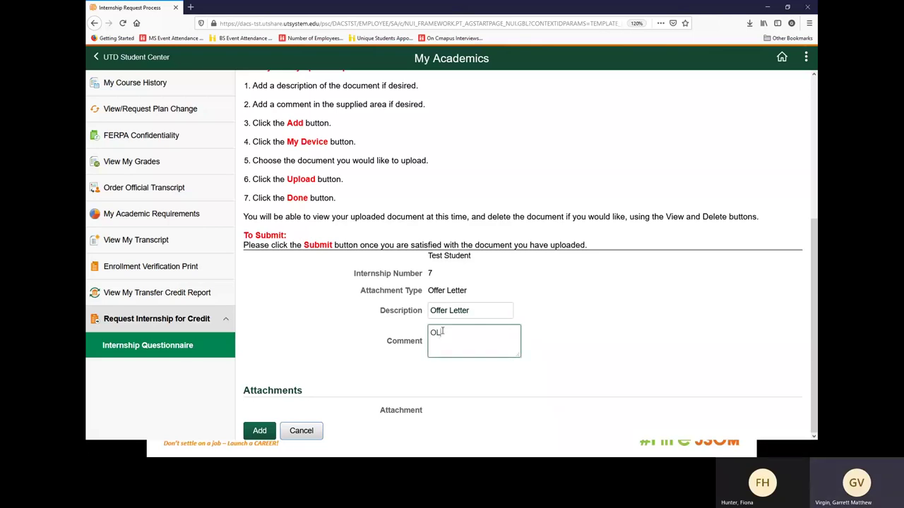
Attach Offer Letter.docx from the Job Materials folder on this device and submit the uploaded document.
left_click(259, 430)
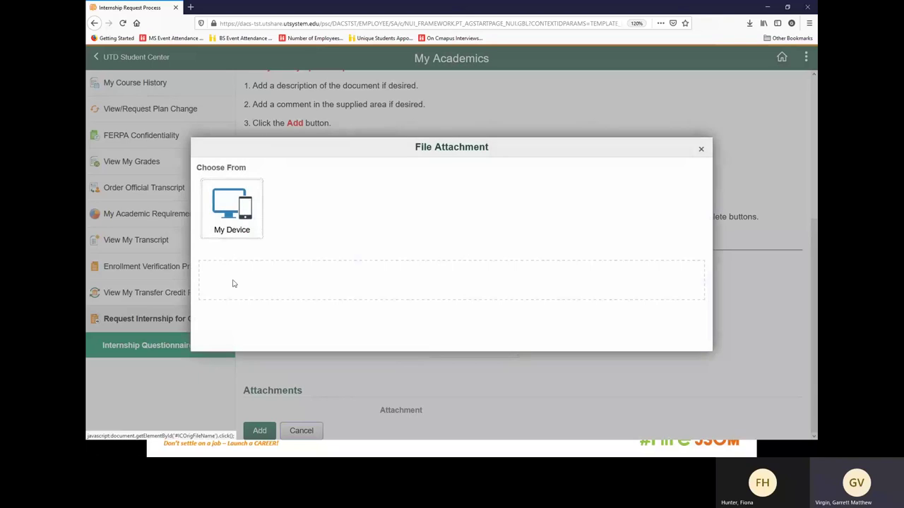
left_click(227, 224)
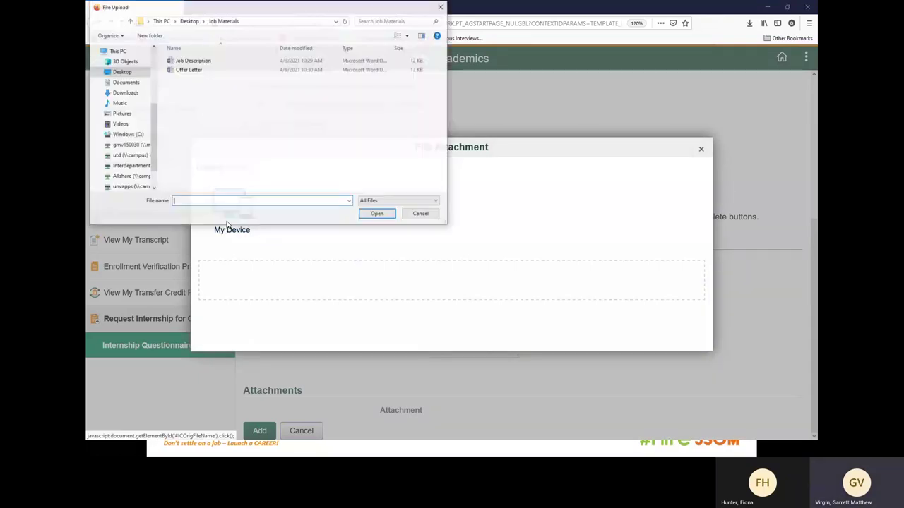
double_click(189, 71)
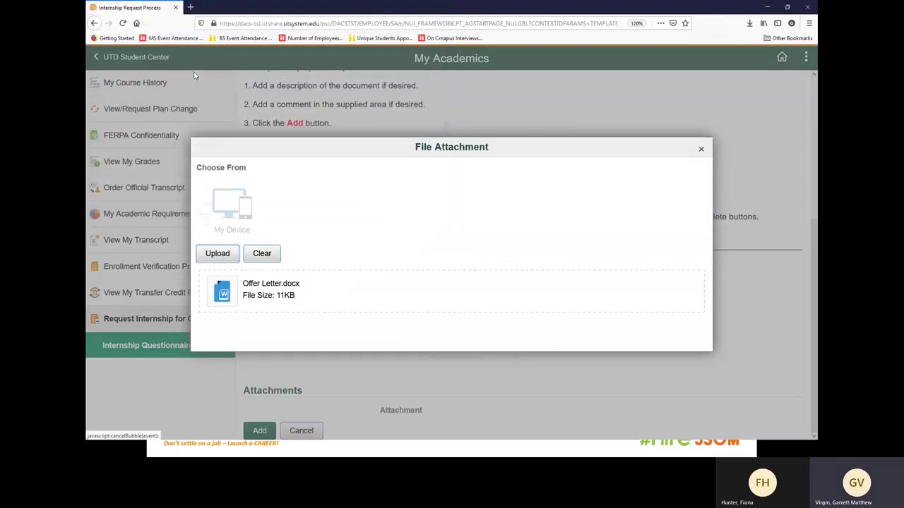
left_click(217, 258)
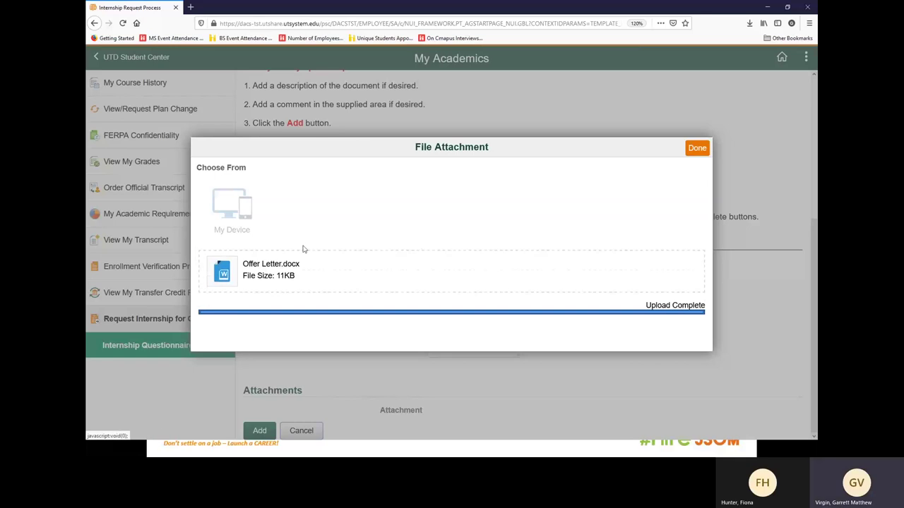
left_click(696, 149)
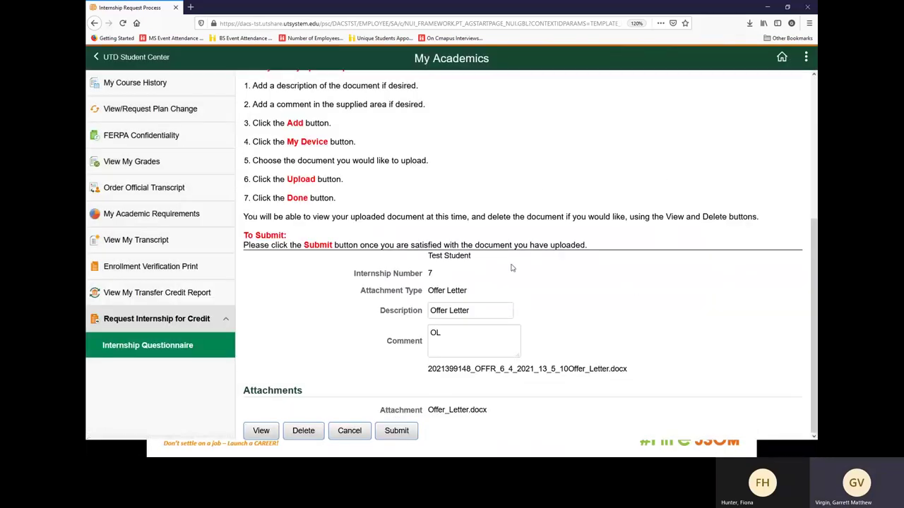
left_click(397, 432)
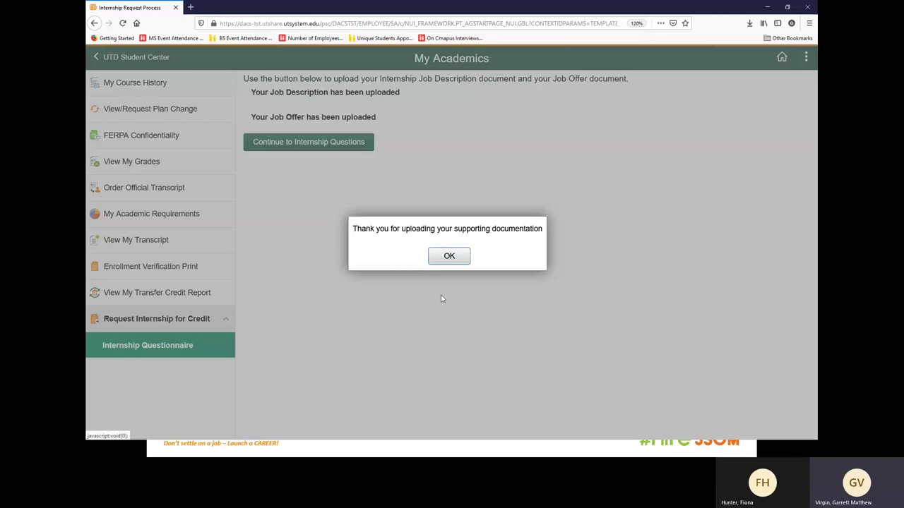
left_click(448, 258)
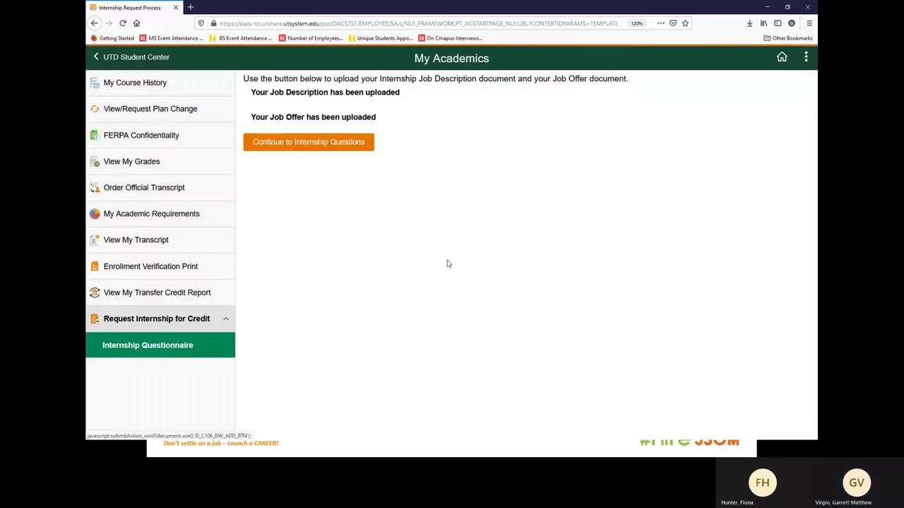
Continue to the internship questions and answer the job title question with "Accounting Intern", advancing to the company name question.
left_click(313, 151)
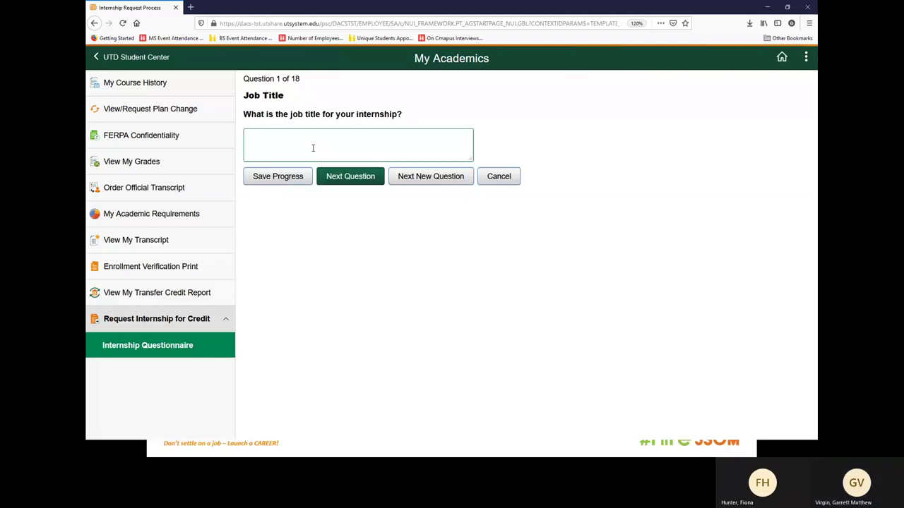
left_click(312, 148)
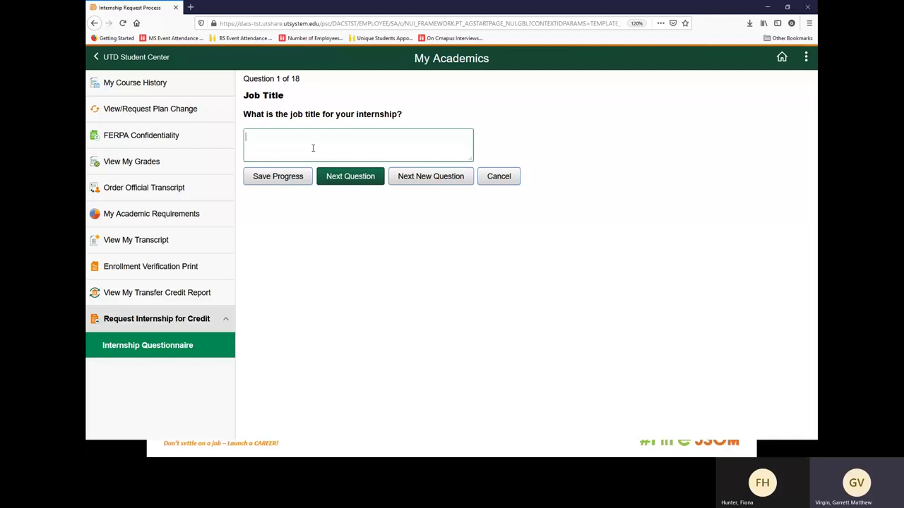
type("Accounting Intern")
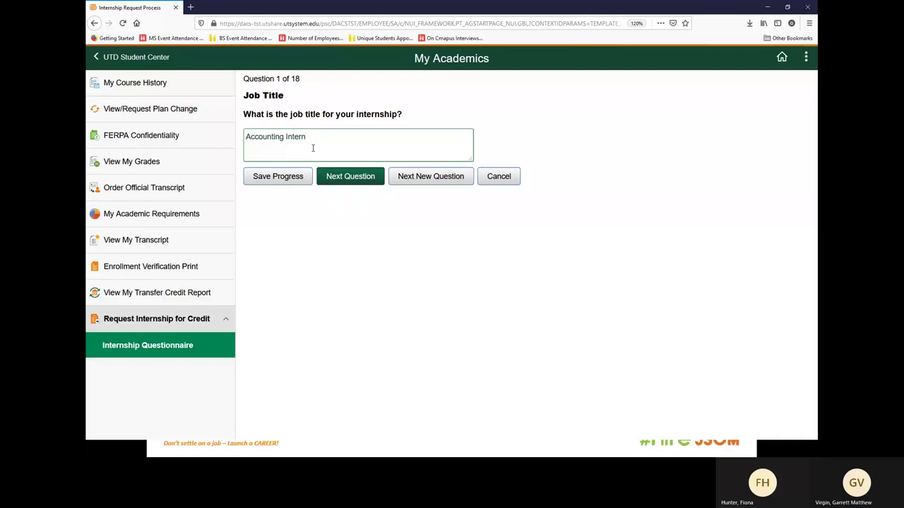
left_click(340, 181)
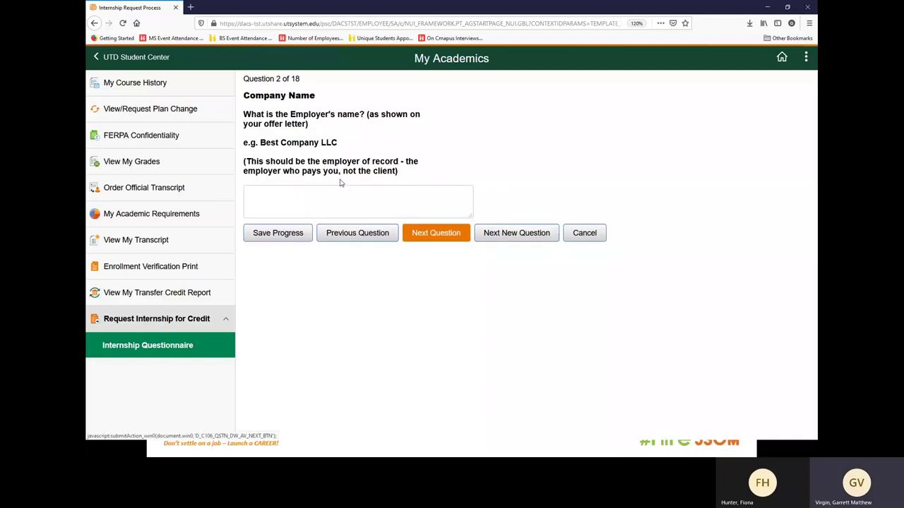
Copy the example employer name "Best Company LLC" into the company name answer and advance to the salary question.
left_click_drag(341, 145, 260, 143)
right_click(298, 141)
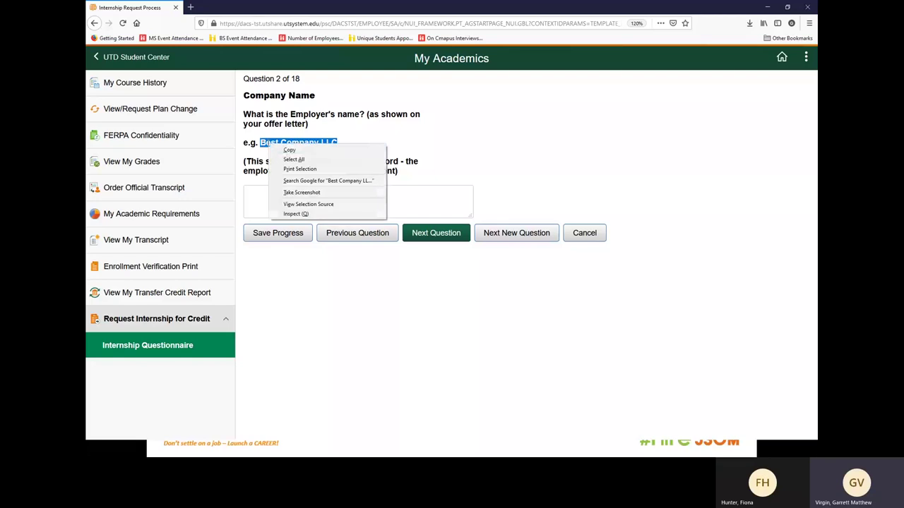
left_click(314, 148)
right_click(258, 191)
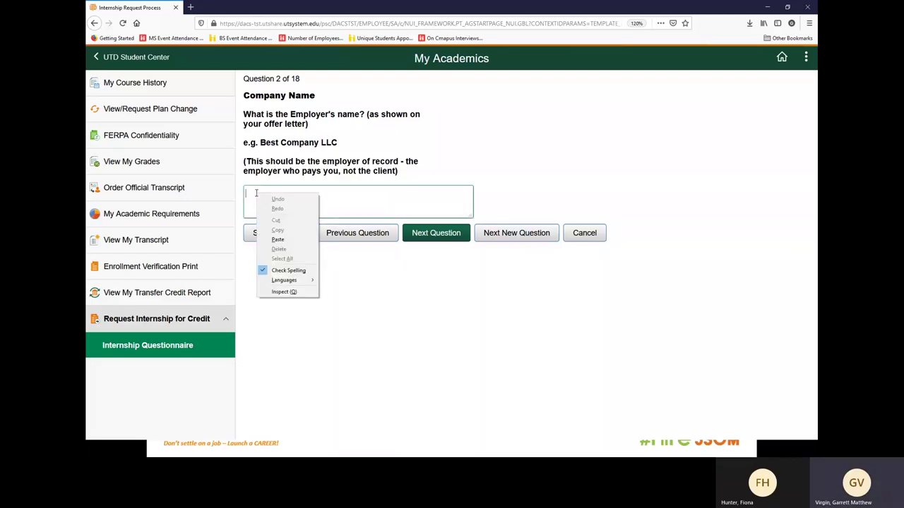
left_click(279, 240)
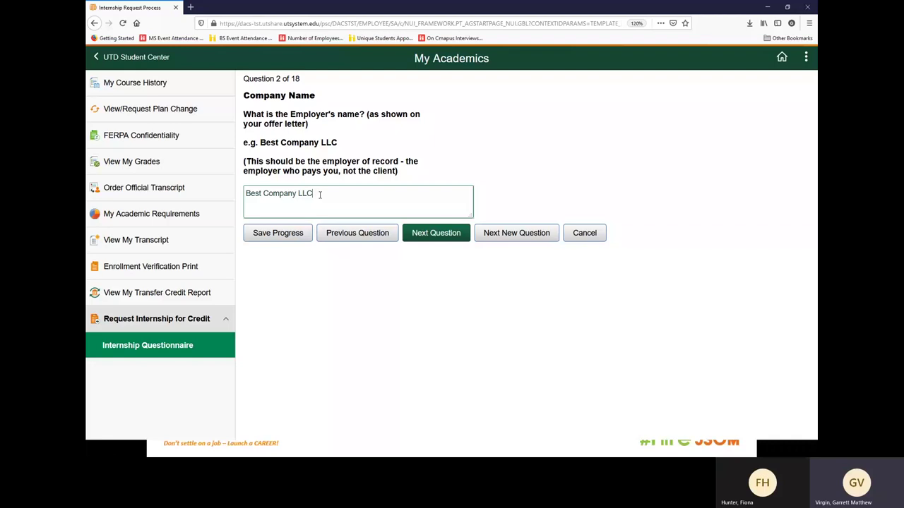
left_click(432, 240)
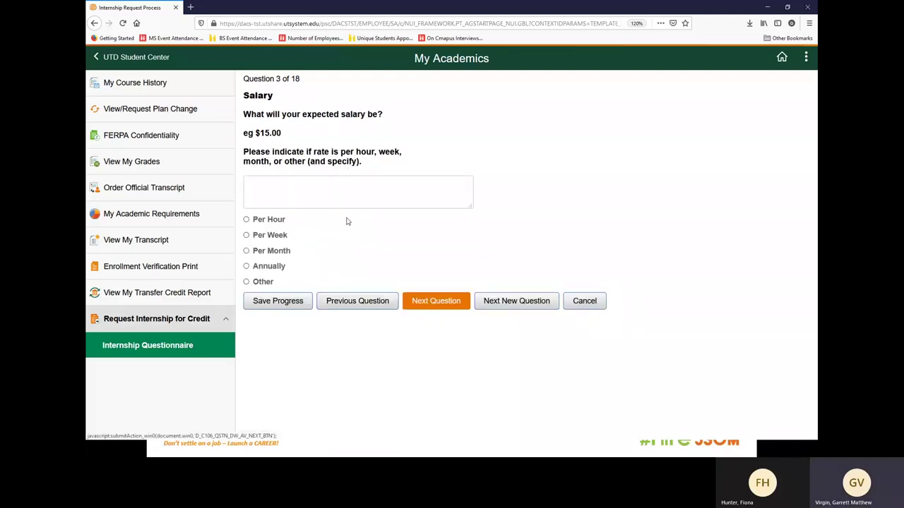
Enter an expected salary of $15 at the Per Hour rate and advance to the start date question.
left_click(287, 188)
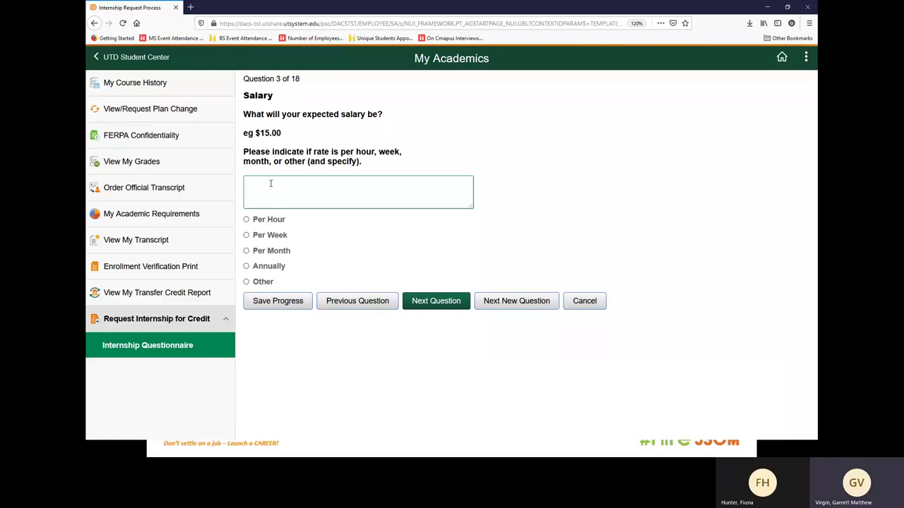
type("$15")
left_click(247, 221)
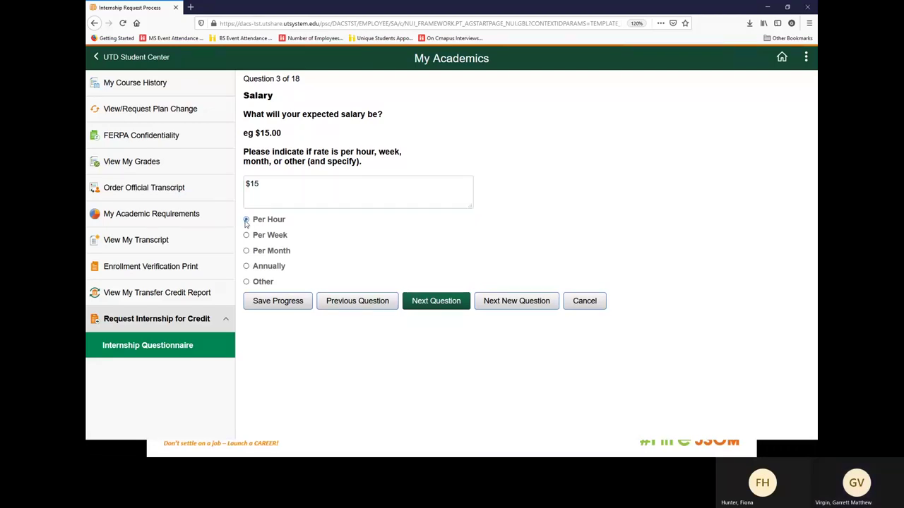
left_click(435, 308)
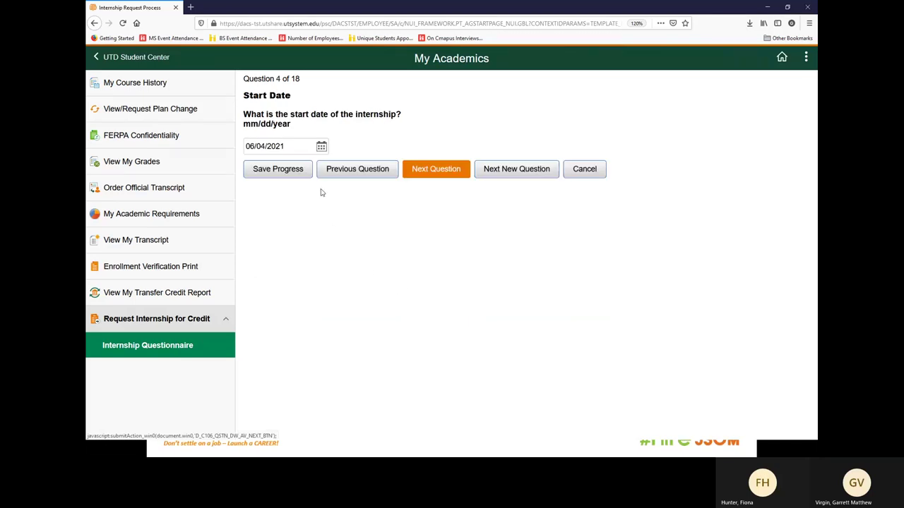
Set the internship start date to 08/16/2021 and advance to the end date question.
left_click(321, 146)
left_click(364, 80)
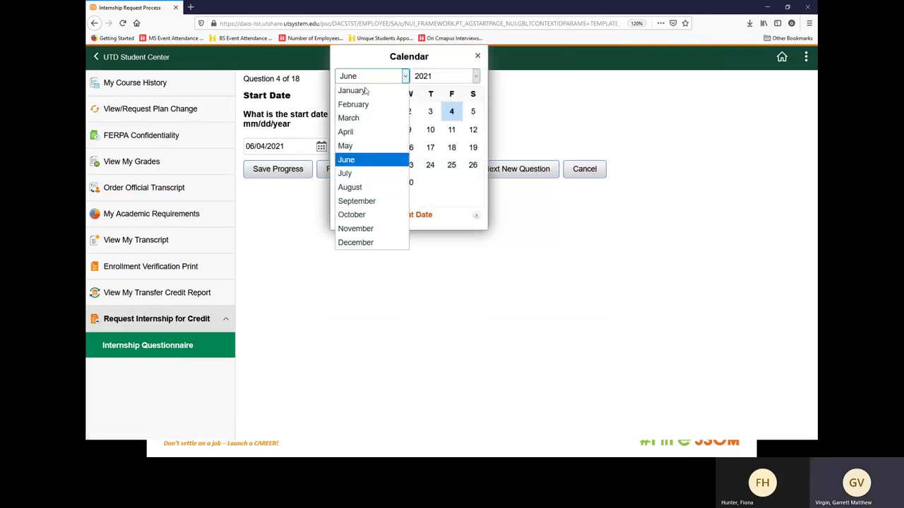
left_click(368, 186)
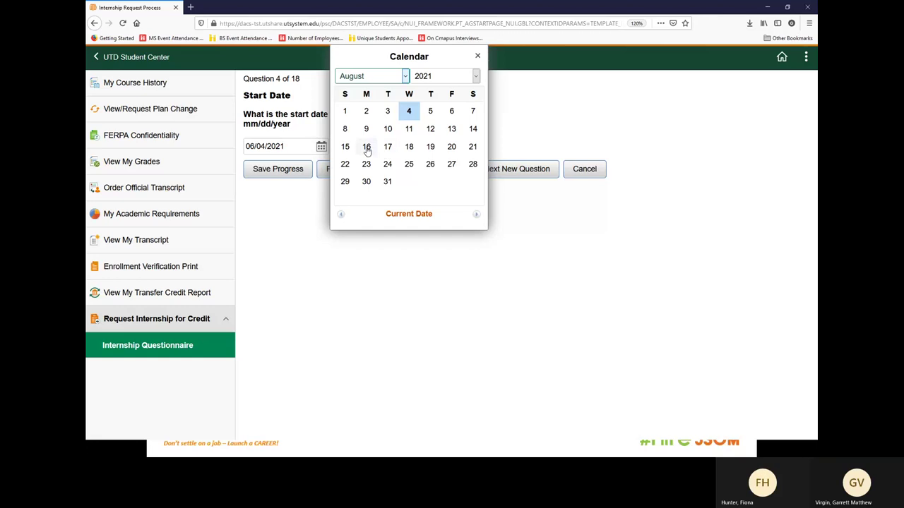
left_click(366, 147)
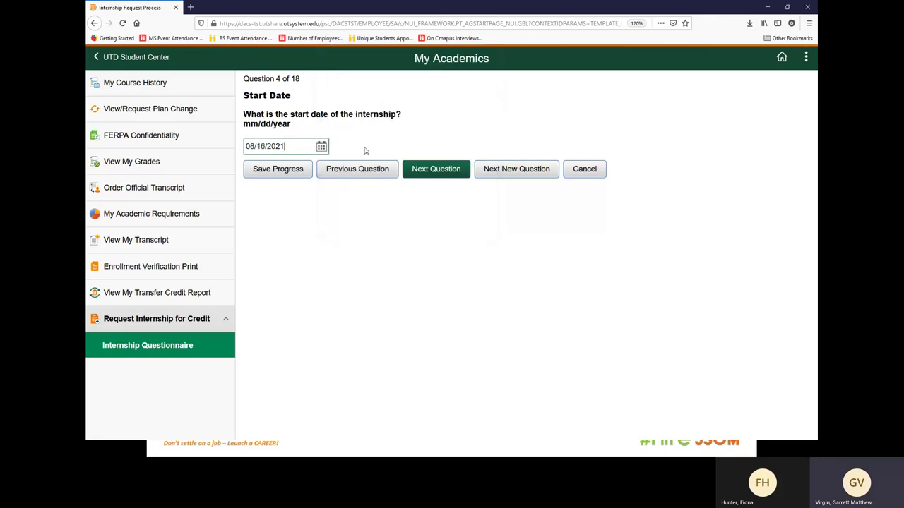
left_click(419, 173)
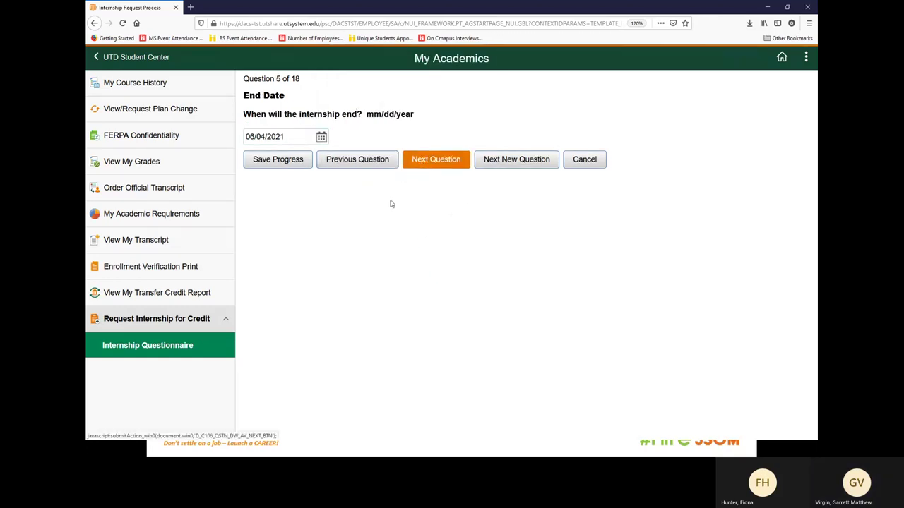
Set the internship end date to 12/10/2021 and advance to the hours per week question.
left_click(321, 137)
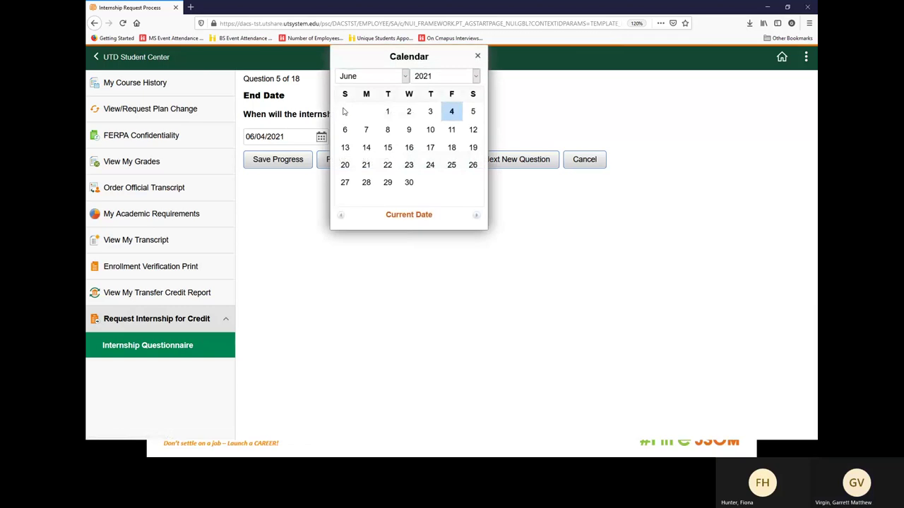
left_click(371, 75)
left_click(360, 244)
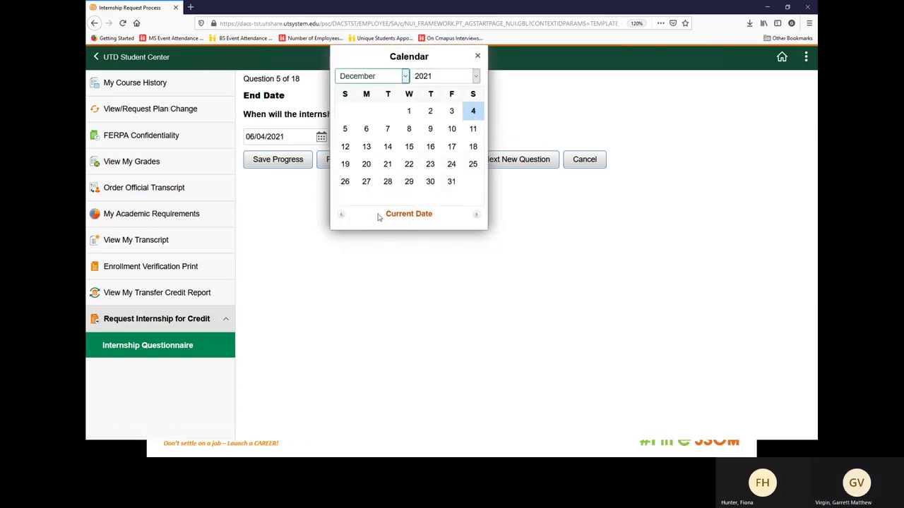
left_click(451, 130)
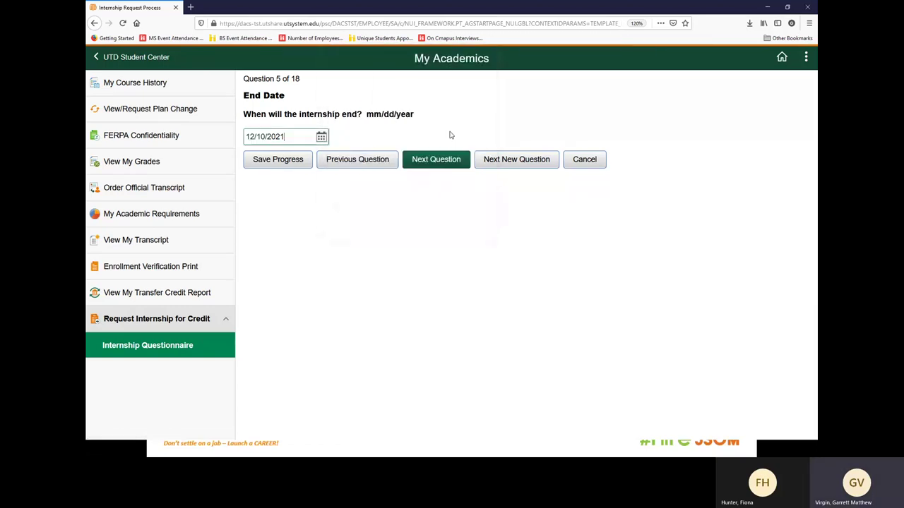
left_click(427, 167)
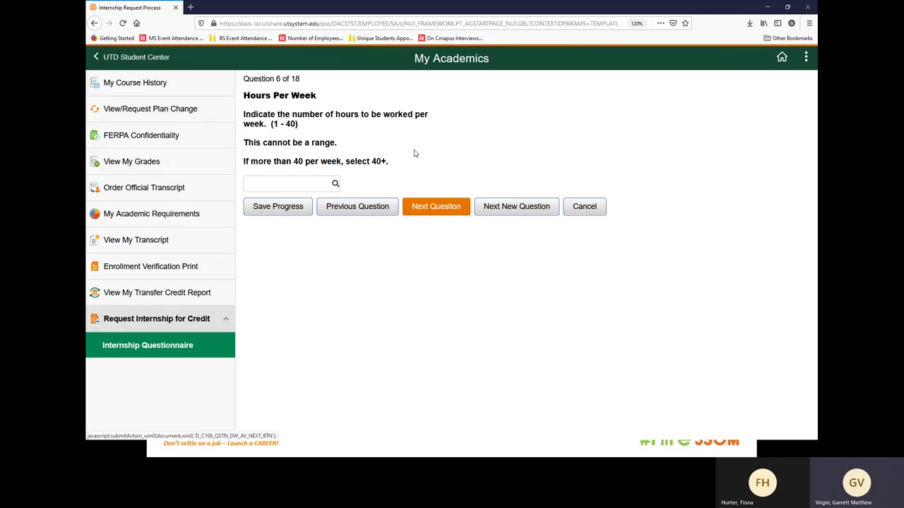
Look up and select 40 as the hours worked per week, and advance to the total hours question.
left_click(334, 185)
scroll(309, 244, "down", 5)
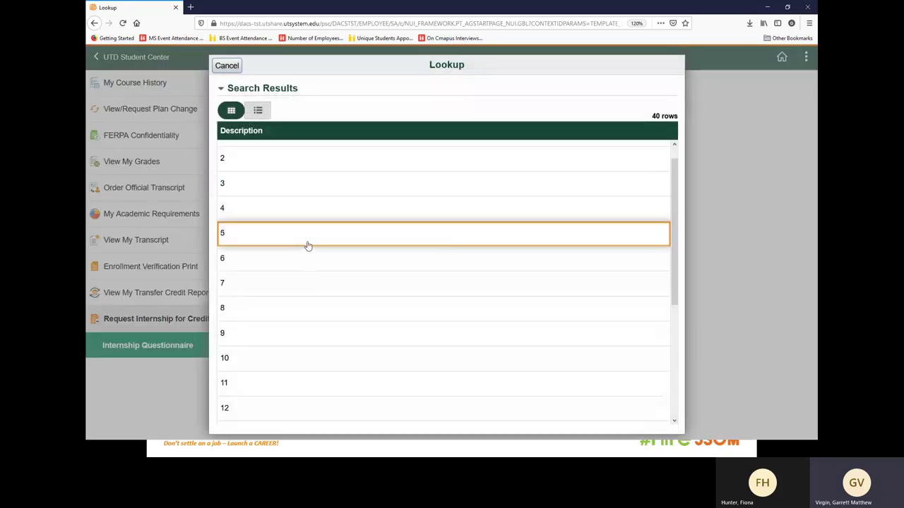
scroll(299, 277, "down", 5)
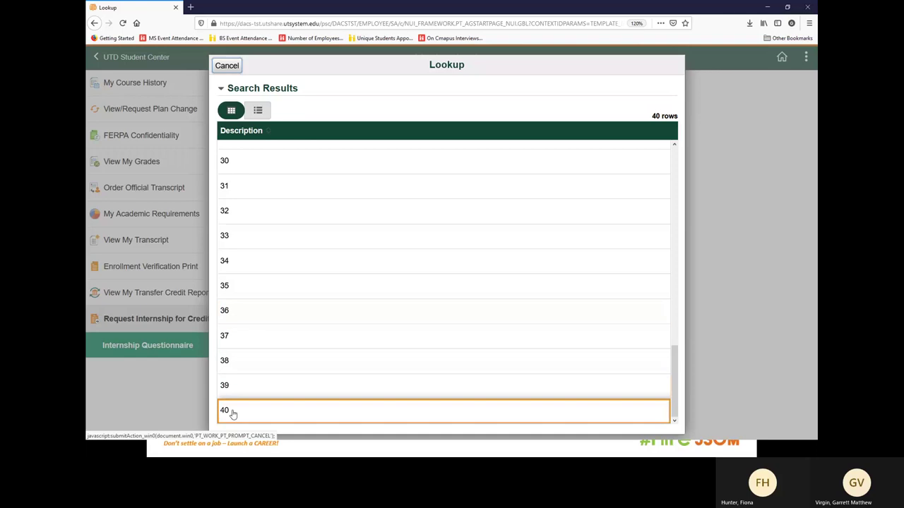
left_click(233, 414)
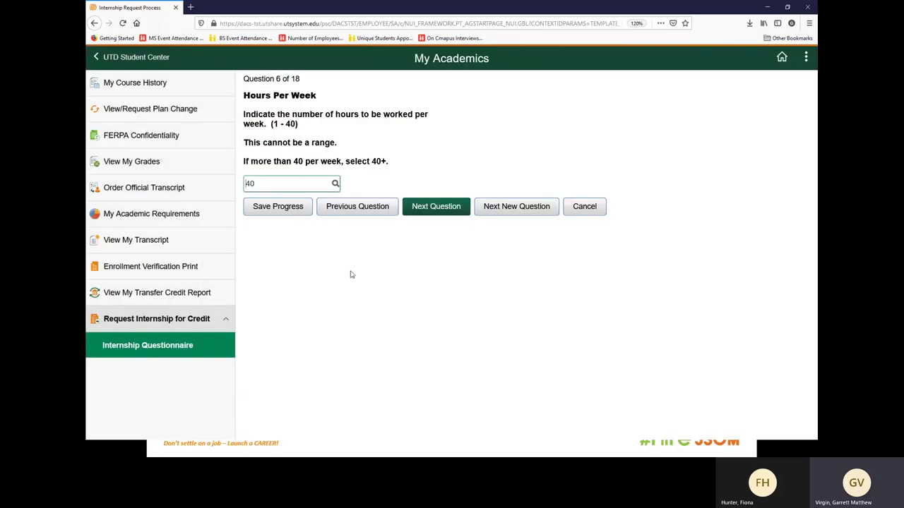
left_click(429, 214)
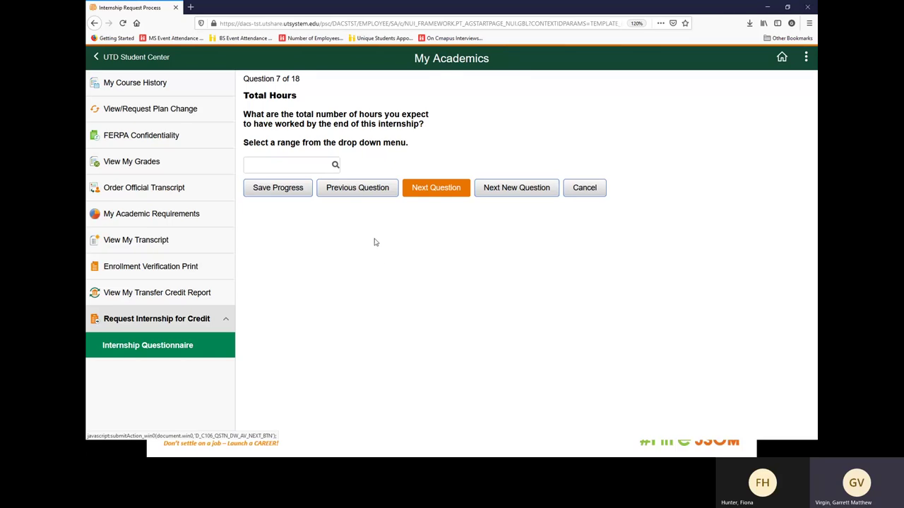
Select "300 or over" as the total hours expected by the internship's end and advance to the company address question.
left_click(334, 166)
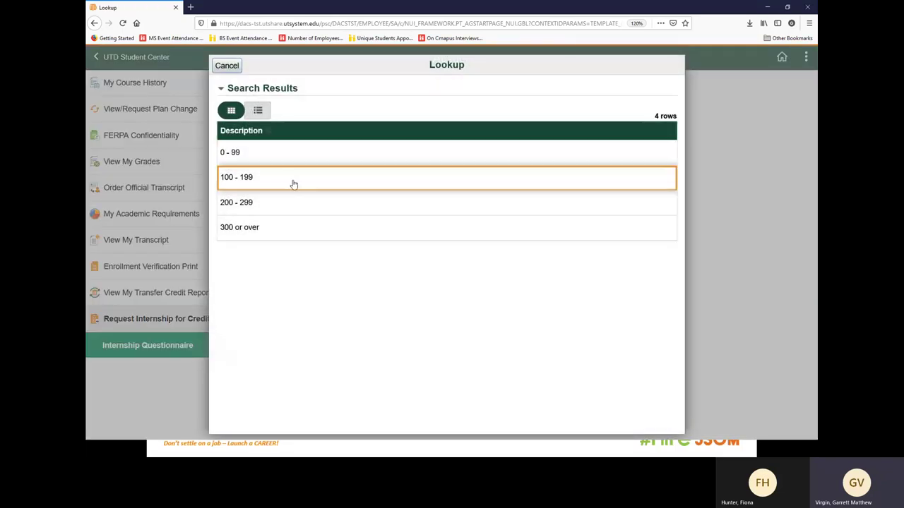
left_click(257, 228)
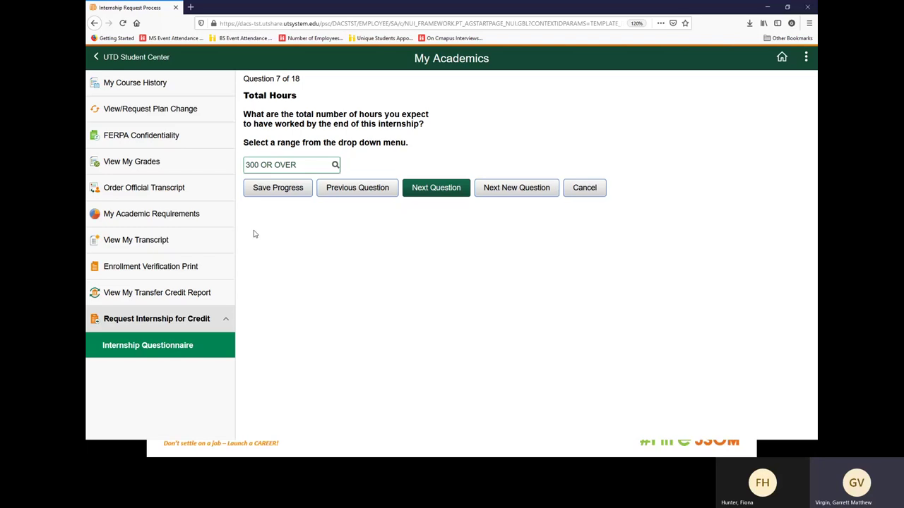
left_click(434, 190)
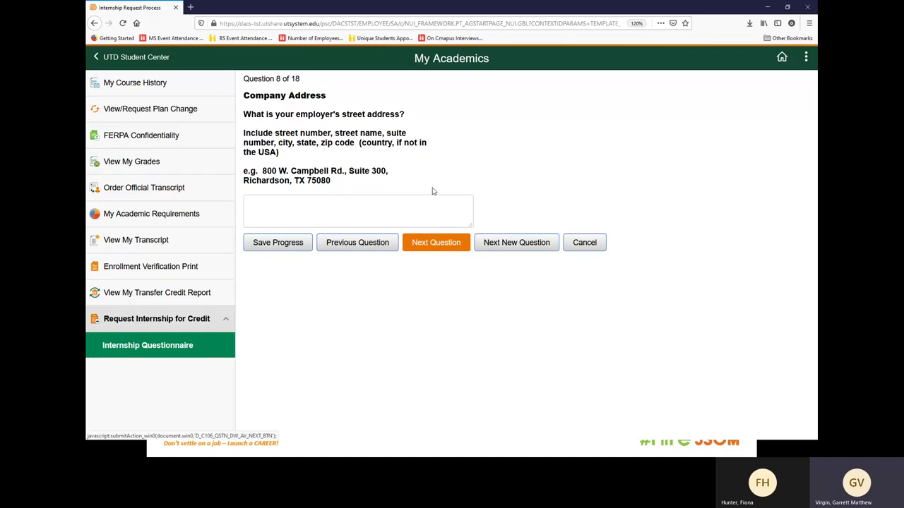
Copy the example street address into the company address answer and advance to the physical work address question.
left_click_drag(332, 182, 261, 172)
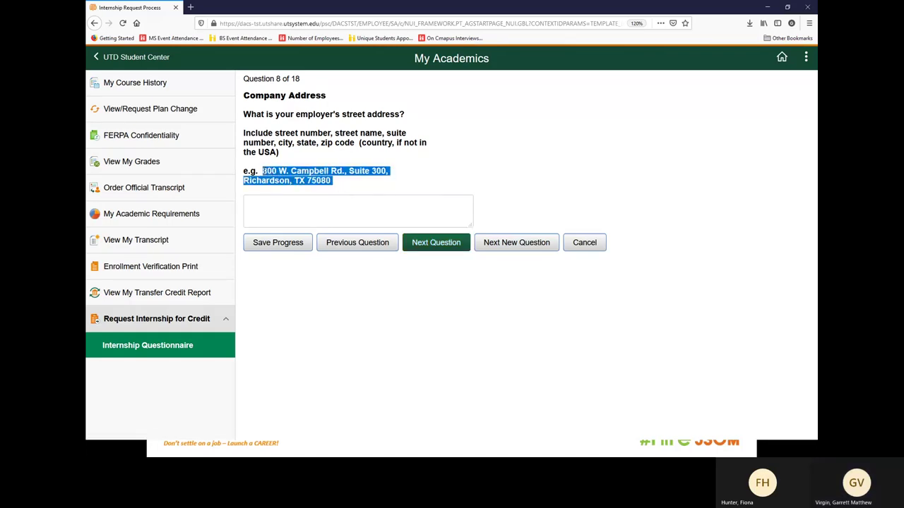
right_click(296, 177)
left_click(308, 181)
right_click(259, 209)
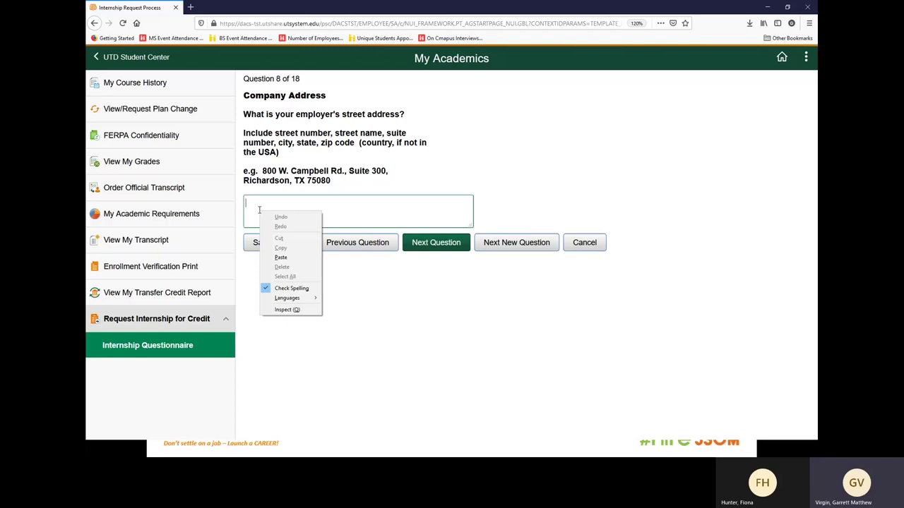
left_click(280, 257)
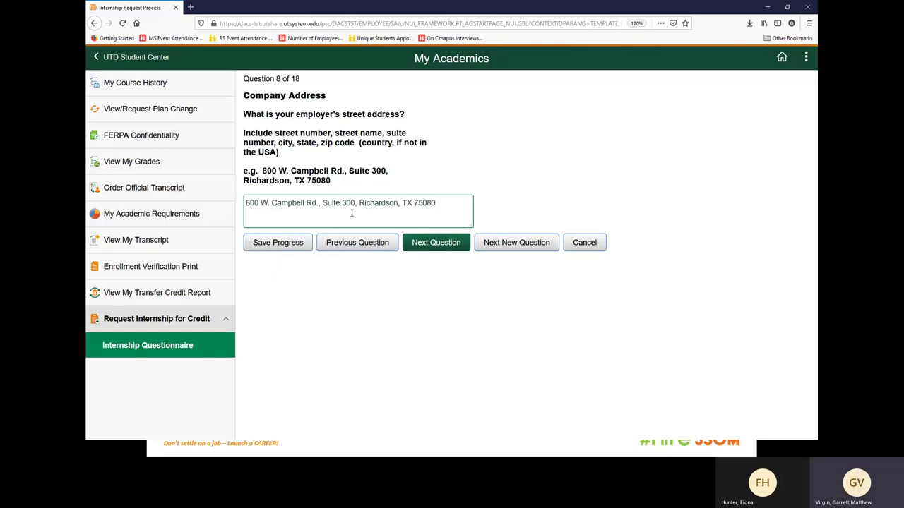
left_click(436, 249)
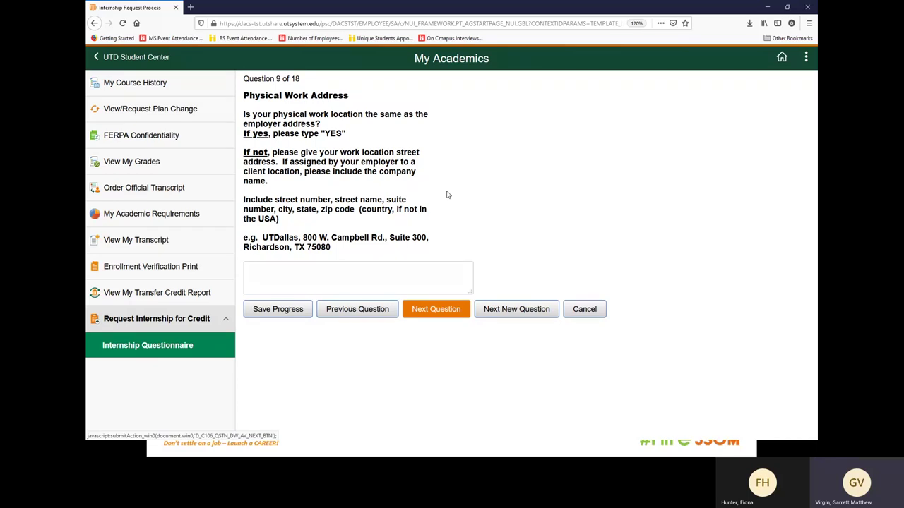
Answer "Yes" to the physical work address question and advance to the supervisor contact information question.
left_click(256, 274)
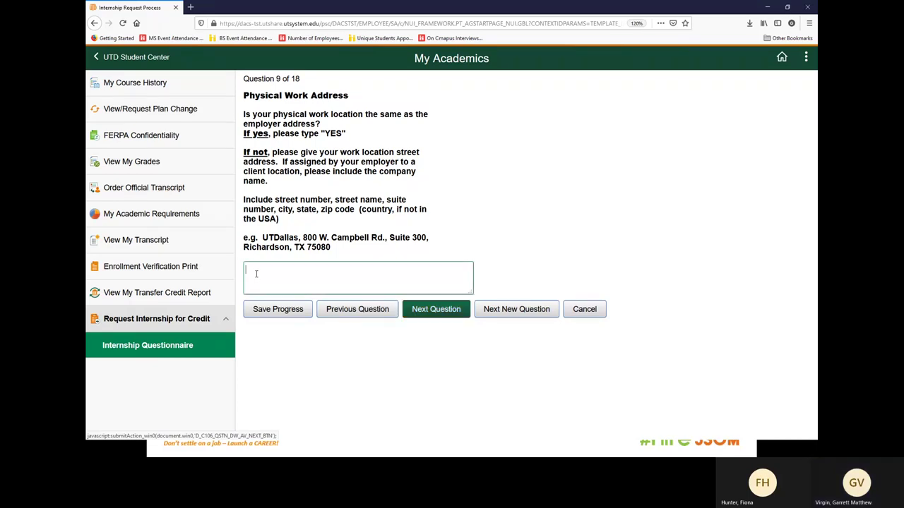
type("Yes")
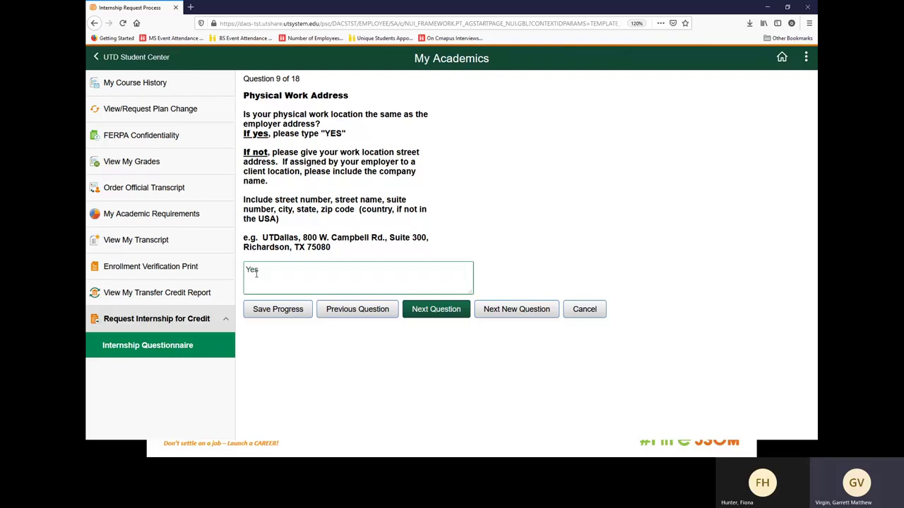
left_click(429, 316)
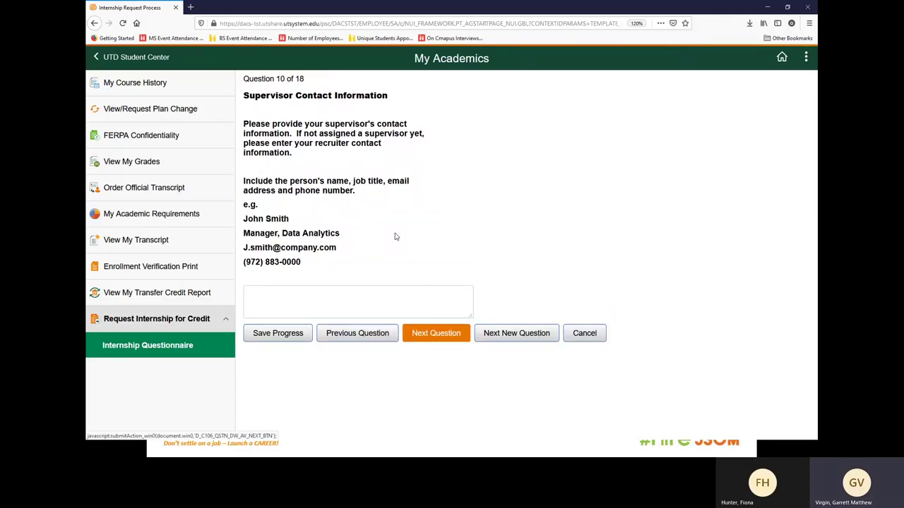
Copy the example supervisor's name, job title, email and phone number into the supervisor contact information answer.
left_click_drag(302, 263, 244, 218)
right_click(246, 218)
left_click(268, 224)
left_click(251, 294)
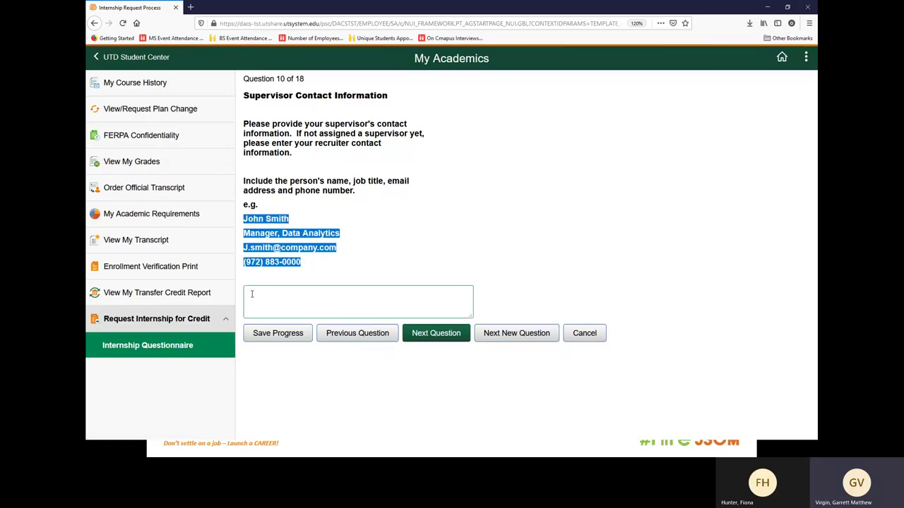
right_click(251, 294)
left_click(273, 341)
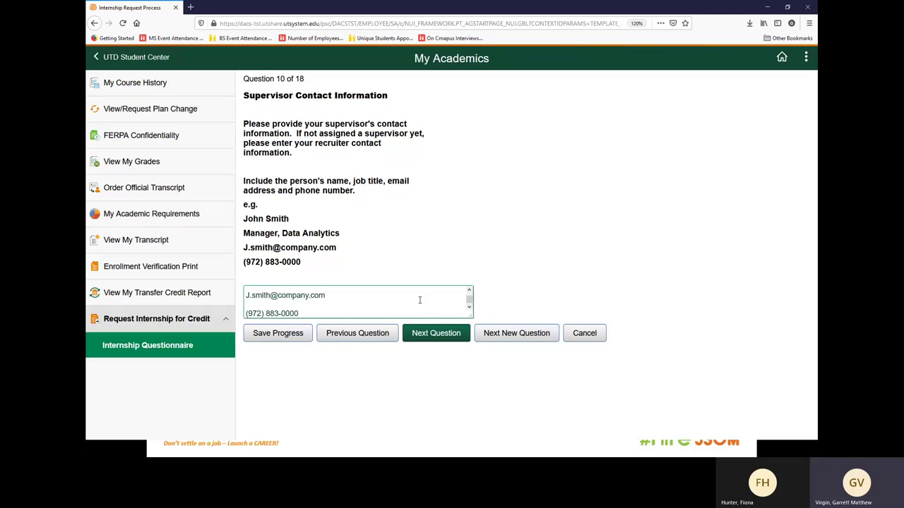
Advance past the supervisor contact question and answer "Yes" to the Commitment to Employer question.
left_click(436, 335)
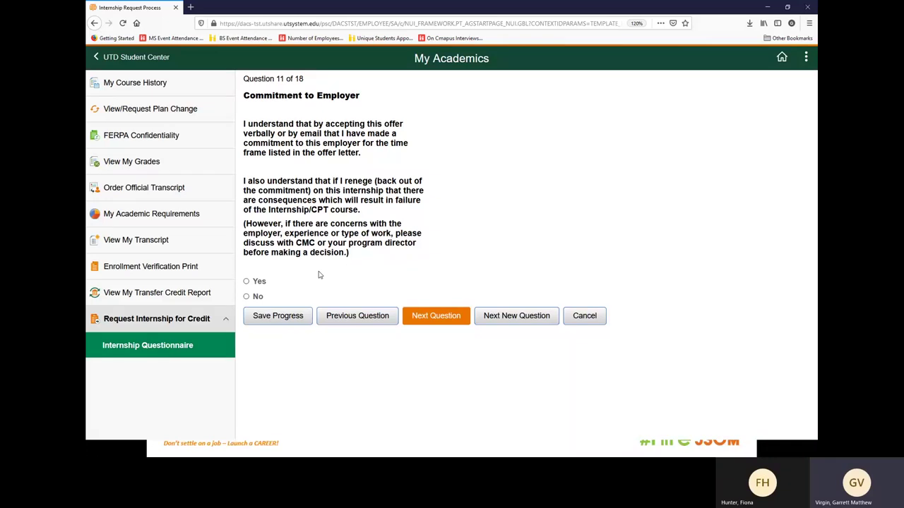
left_click(246, 281)
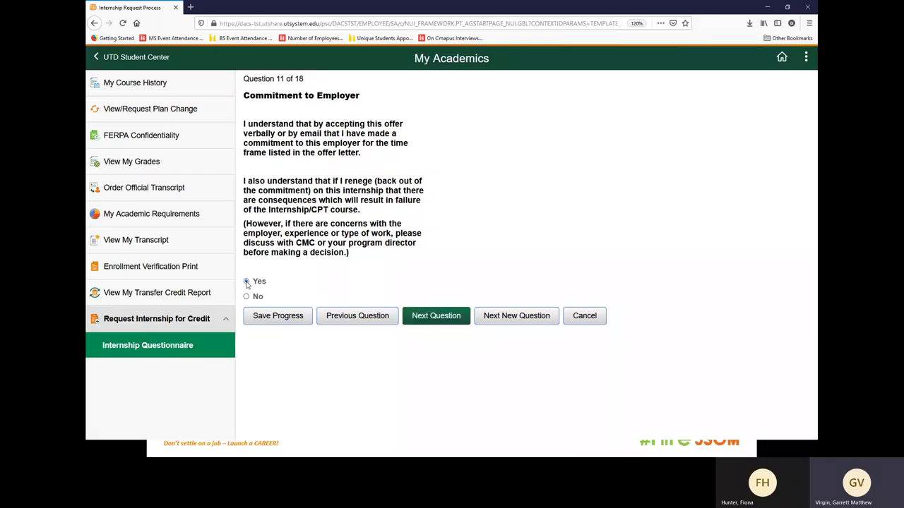
left_click(419, 323)
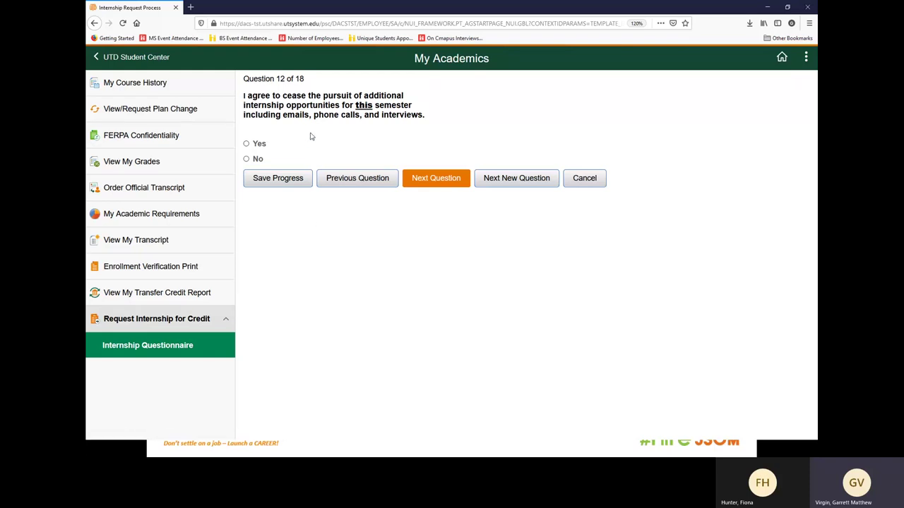
Answer "Yes" to the questions on ceasing the pursuit of other internships this semester and on Internship Course Enrollment.
left_click(248, 144)
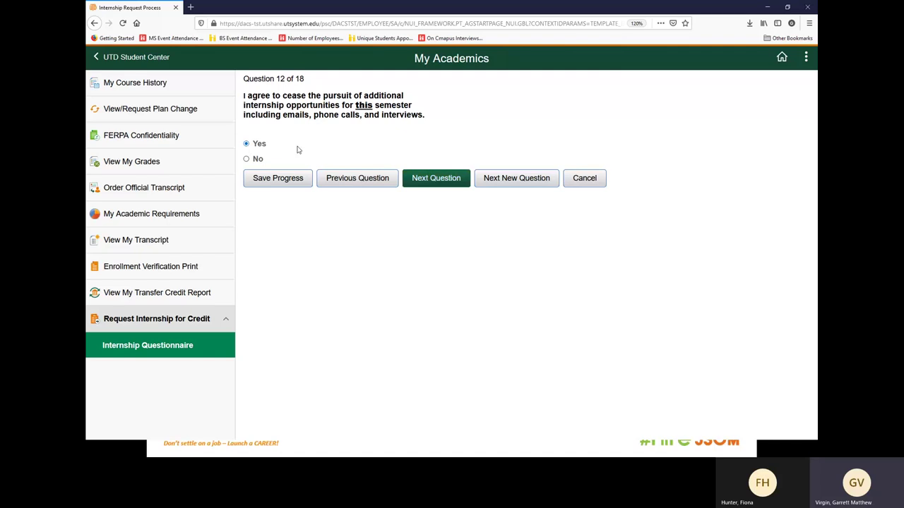
left_click(422, 186)
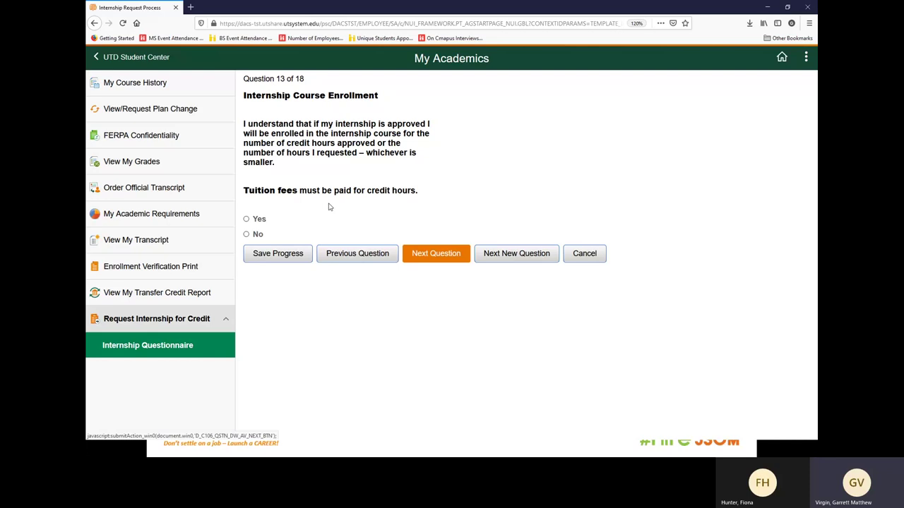
left_click(246, 218)
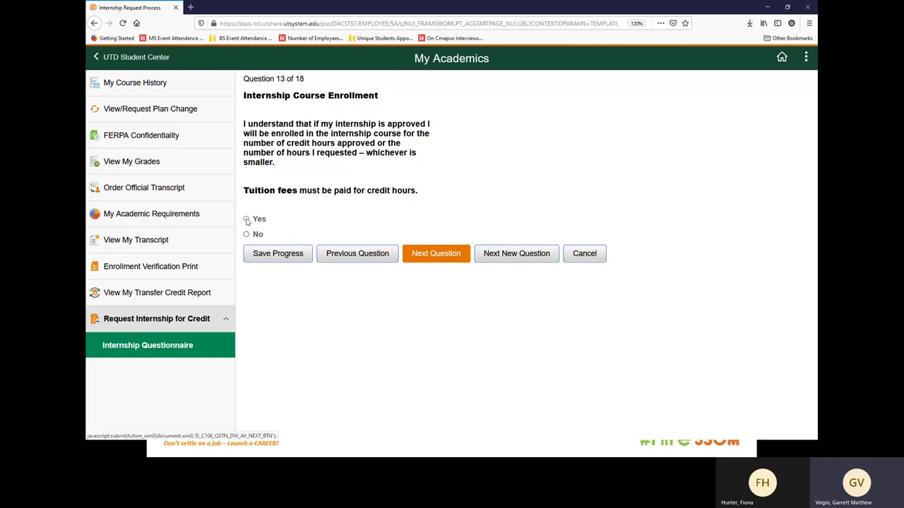
left_click(434, 259)
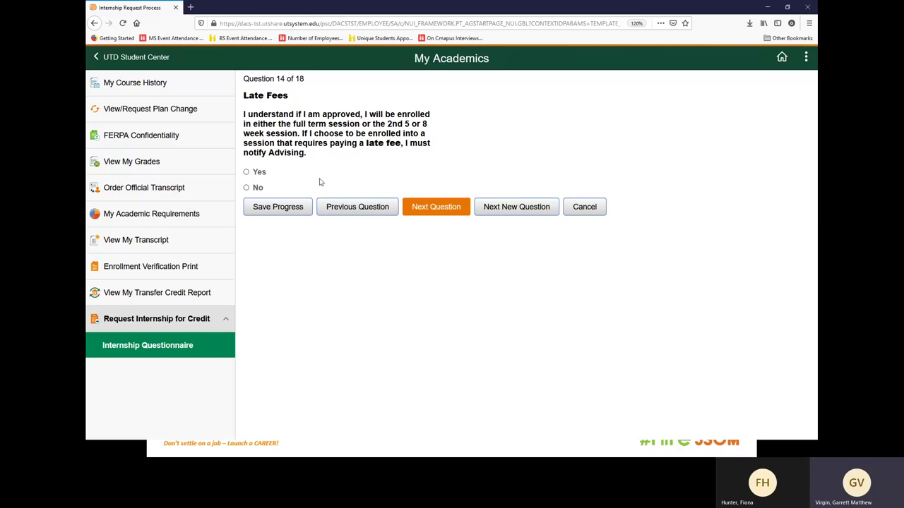
Answer "Yes" to the Late Fees question and to the question on not changing credit hours once registered.
left_click(247, 173)
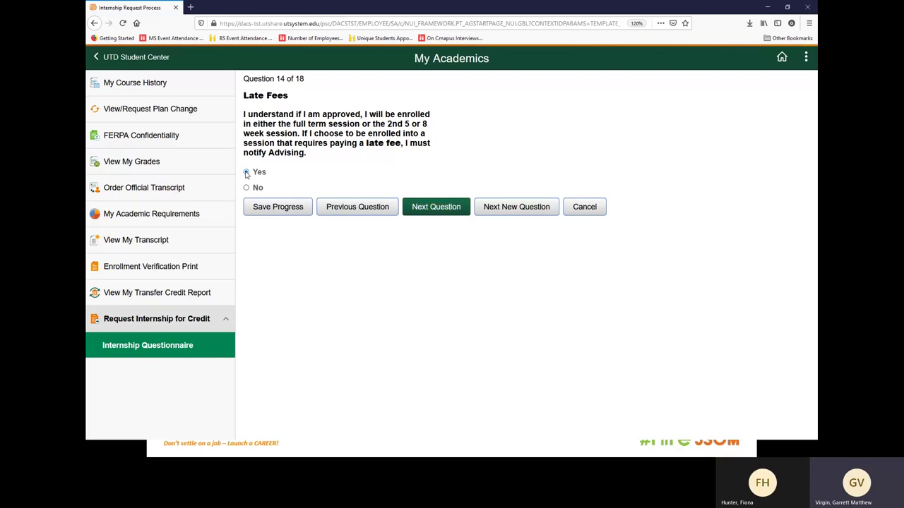
left_click(434, 214)
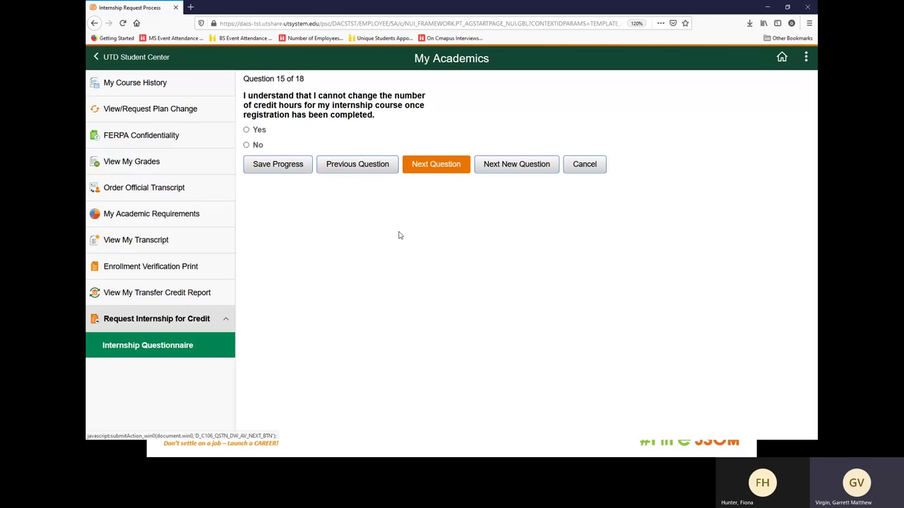
left_click(246, 131)
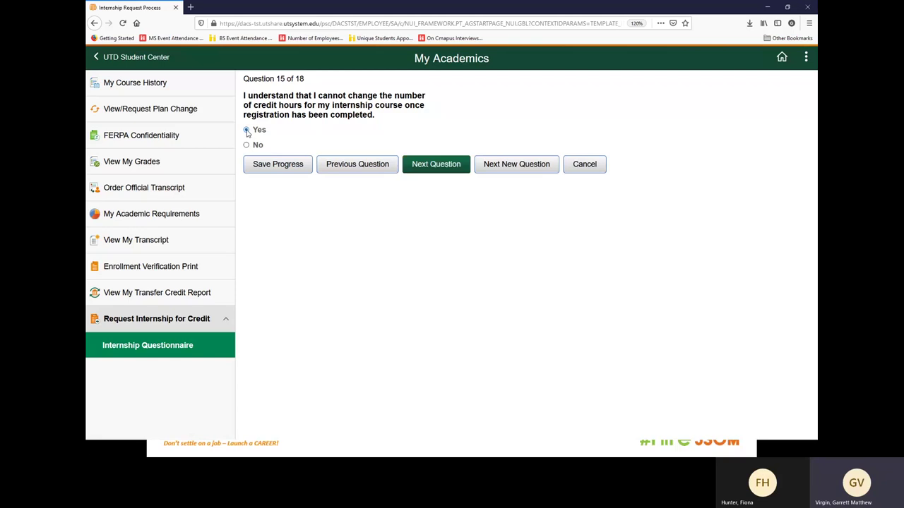
left_click(428, 169)
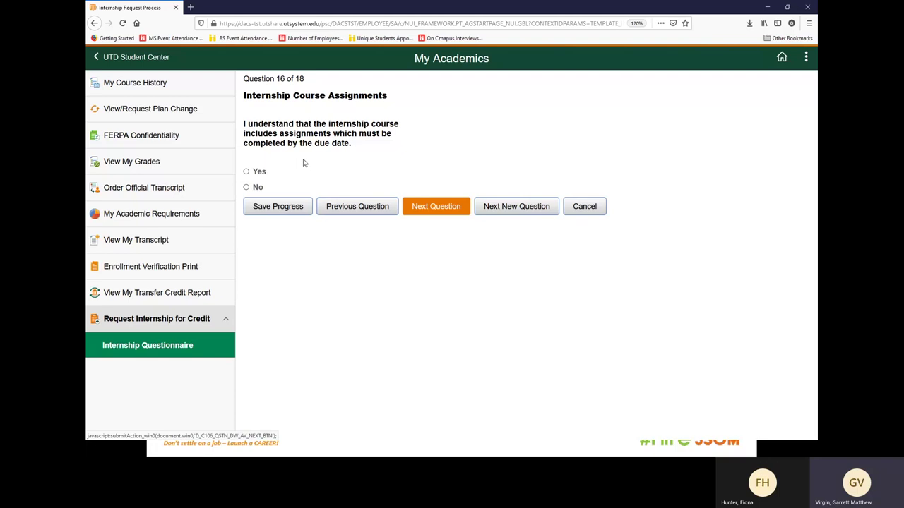
Answer "Yes" to the Internship Course Assignments and Maintaining the GPA Requirement questions and advance to question 18.
left_click(247, 172)
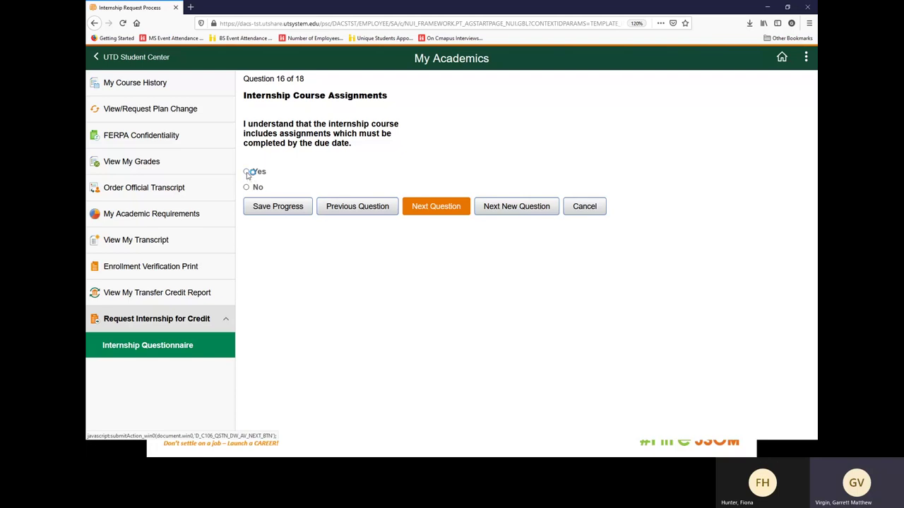
left_click(422, 209)
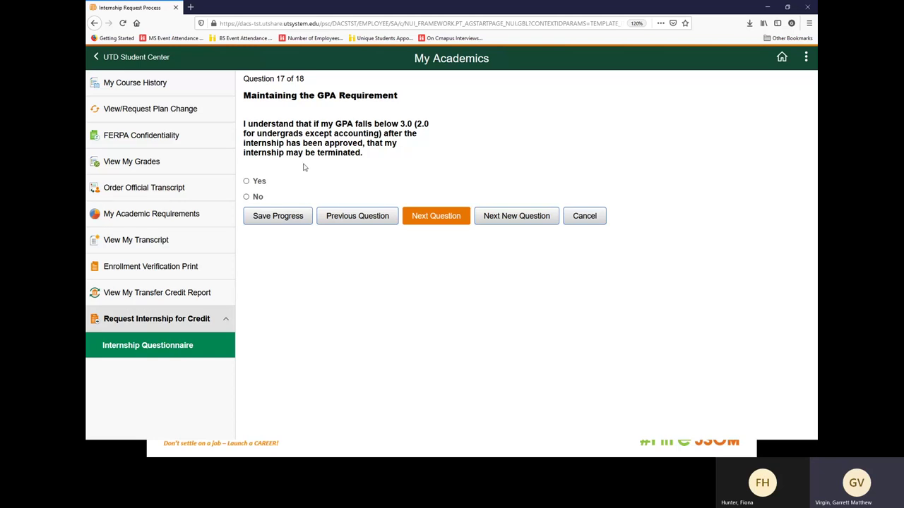
left_click(245, 181)
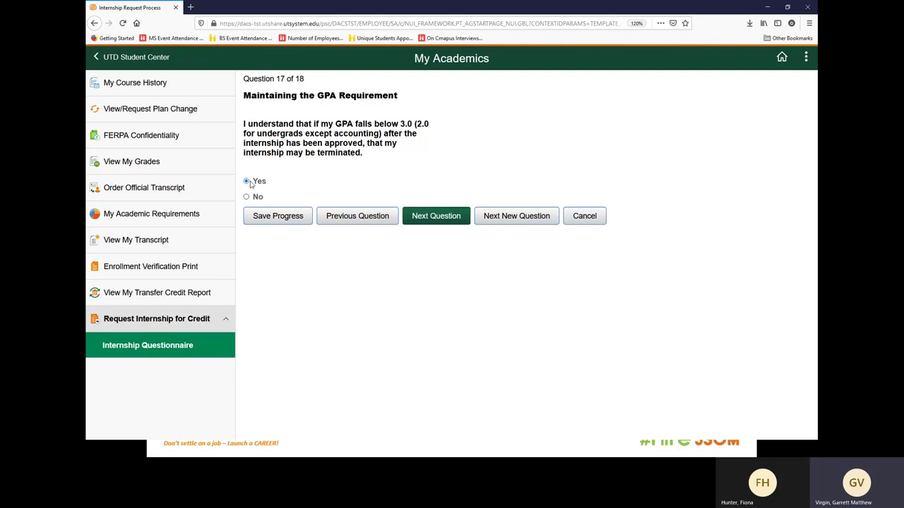
left_click(434, 218)
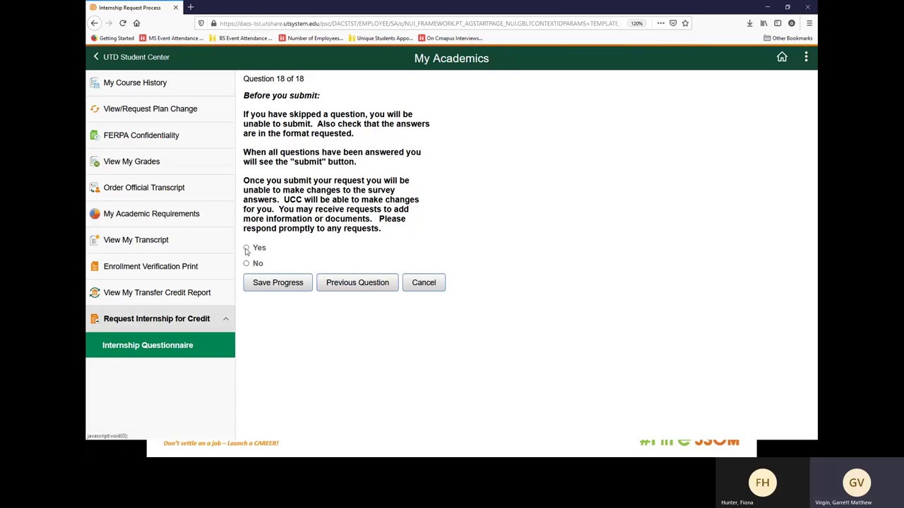
Answer "Yes" to the final "Before you submit" question, save the questionnaire progress and acknowledge the completion message.
left_click(277, 291)
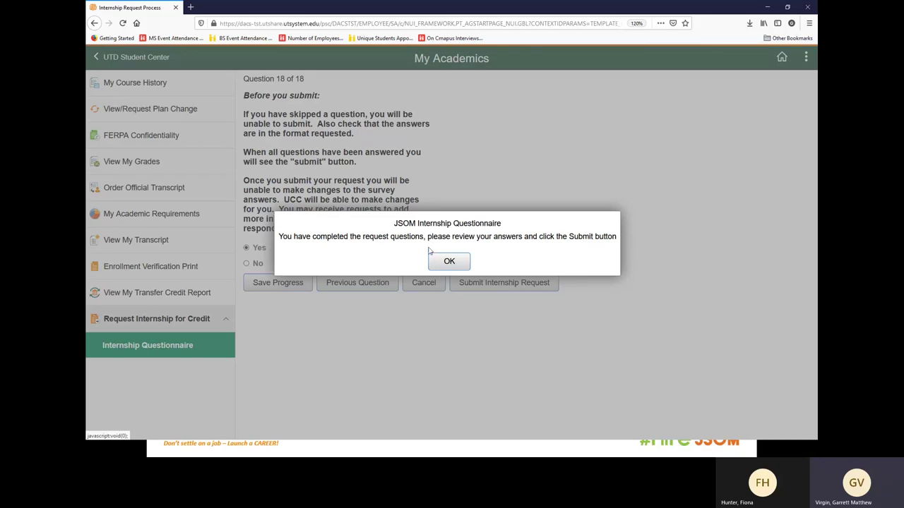
left_click(446, 262)
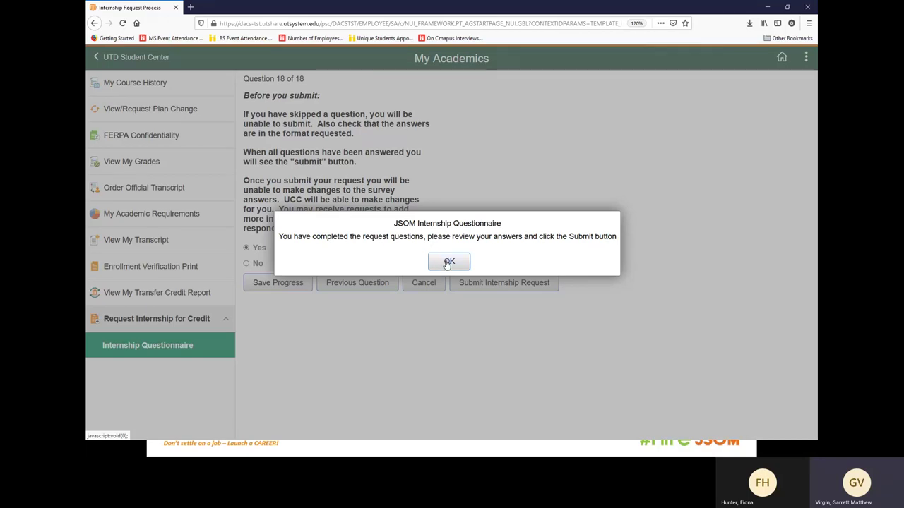
left_click(447, 263)
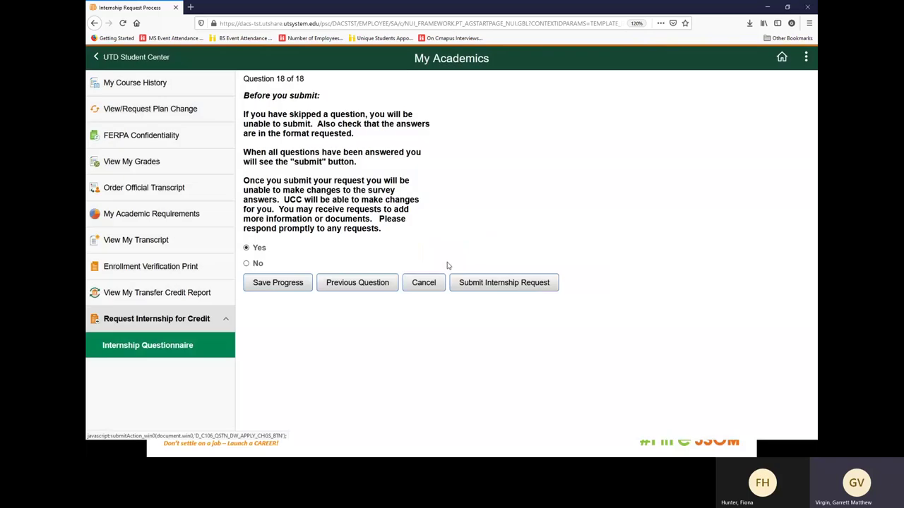
Submit the internship request, confirm the submission and close the resulting message.
left_click(501, 286)
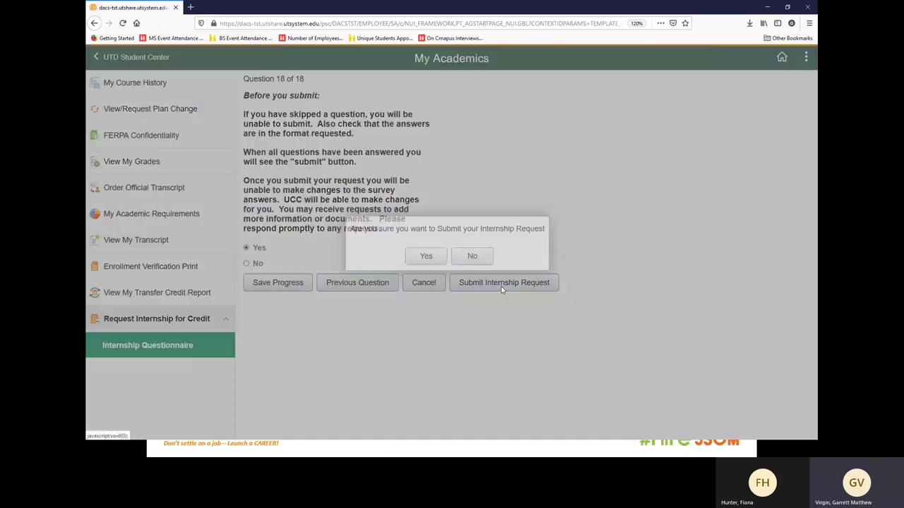
left_click(425, 258)
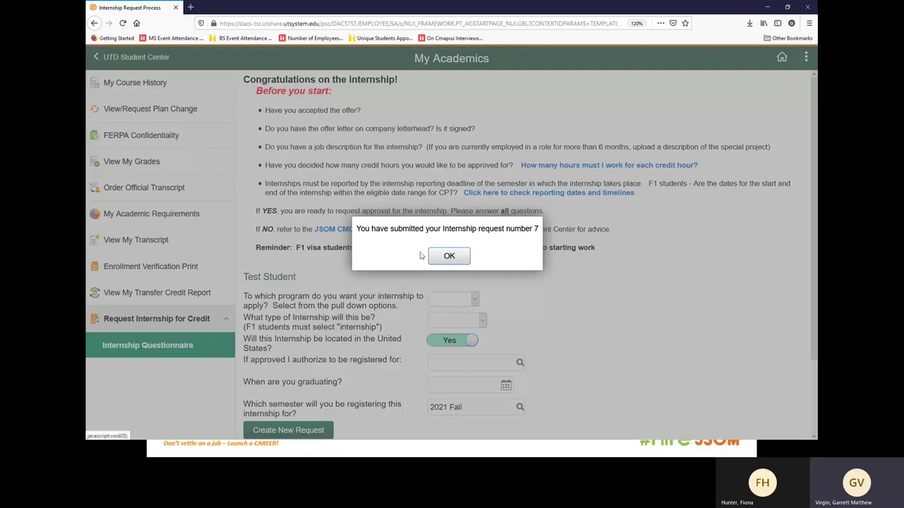
left_click(449, 262)
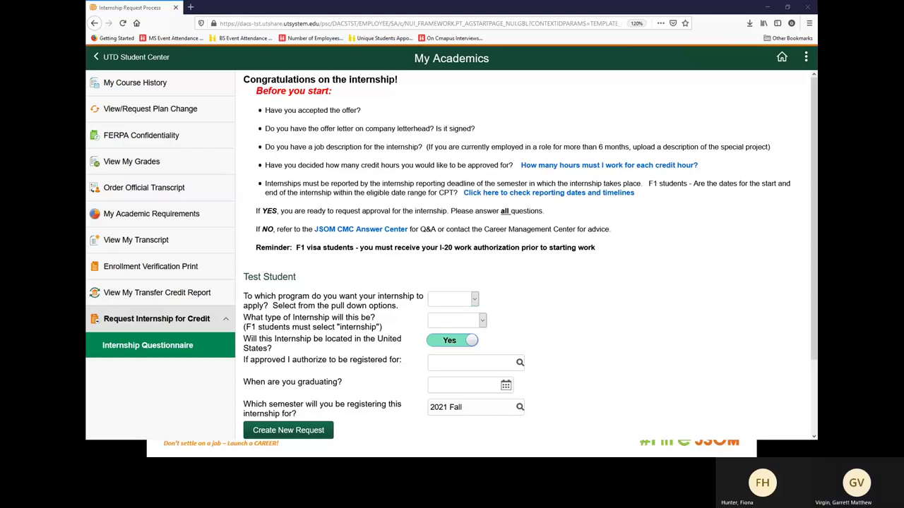
key("alt+Tab")
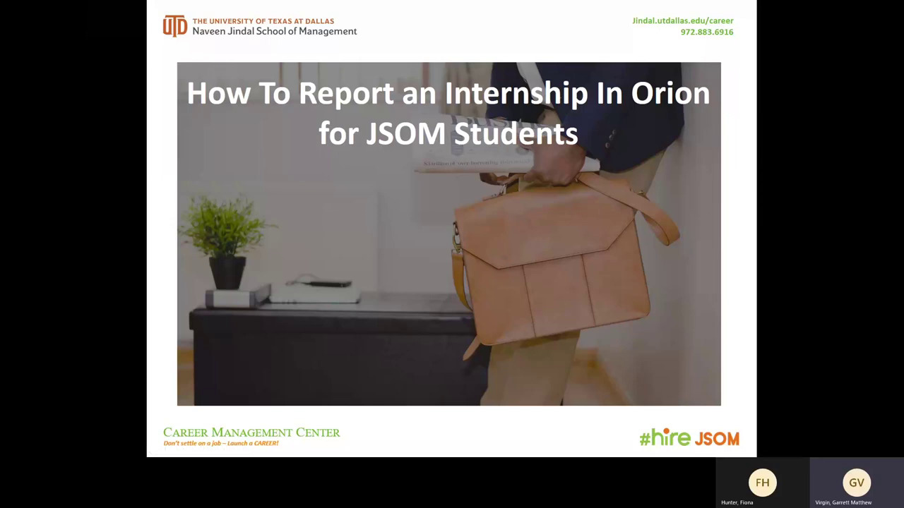
key("Right")
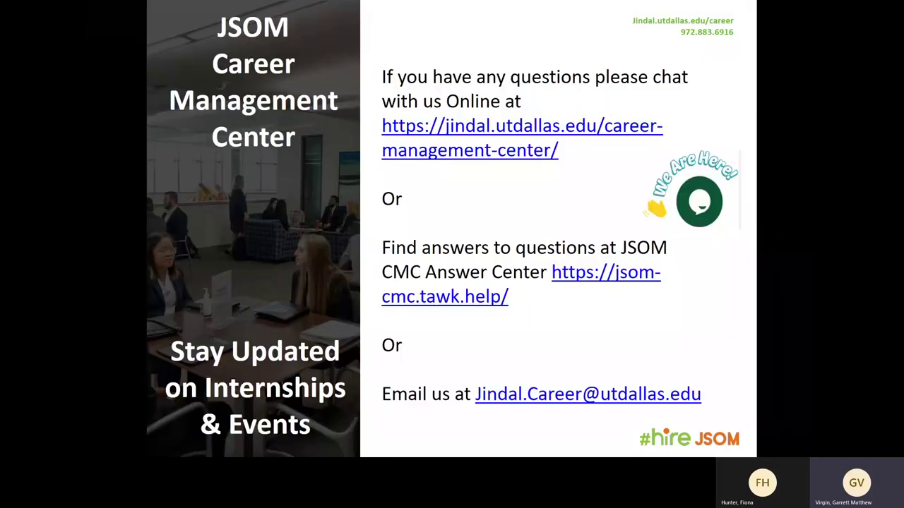